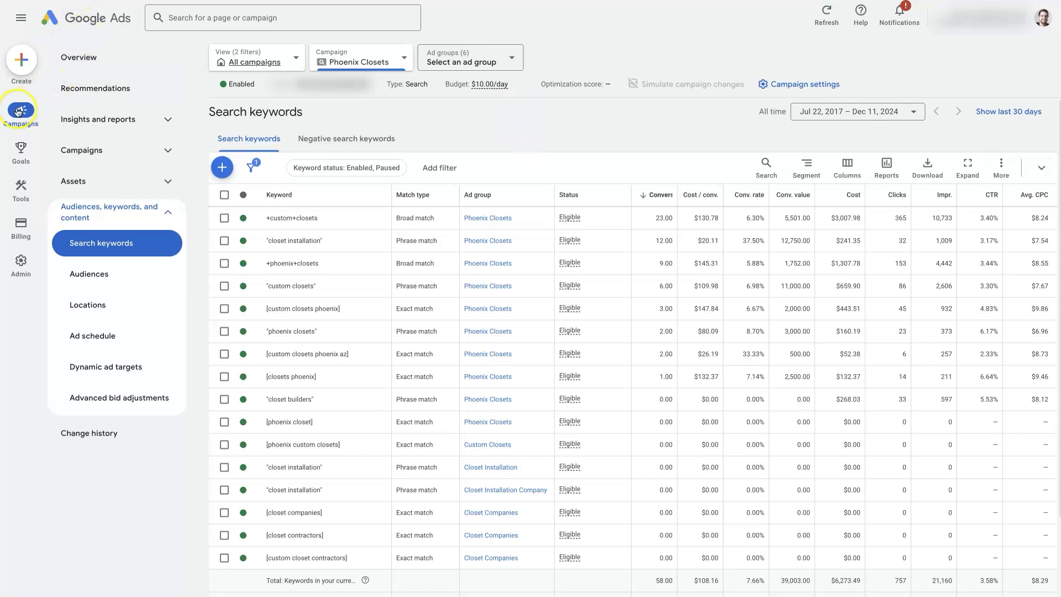
# - Collapse and re-expand the Audiences, keywords, and content pages in the sidebar
pyautogui.click(120, 213)
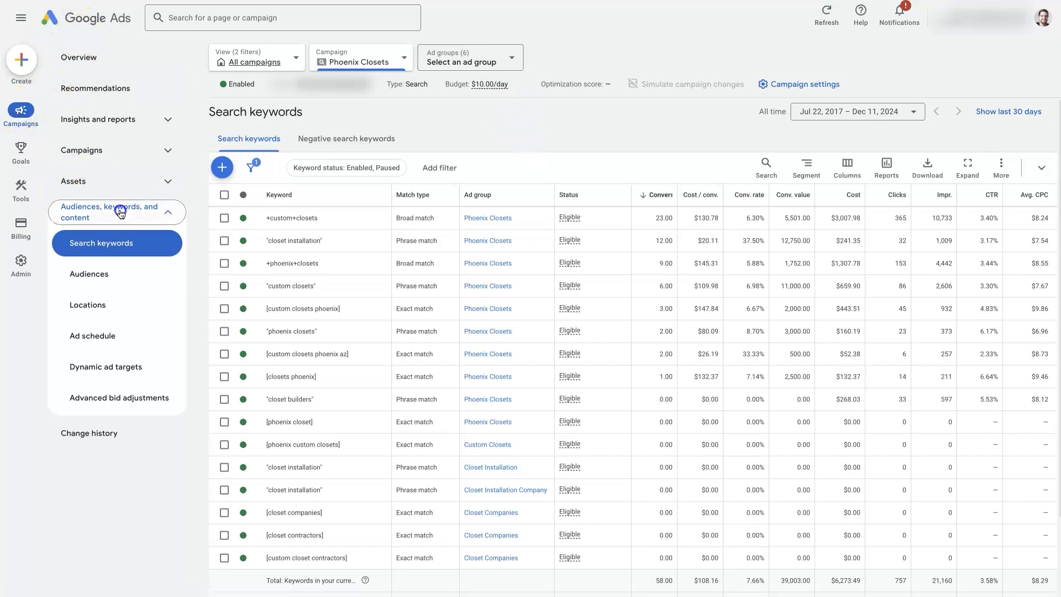
pyautogui.click(69, 211)
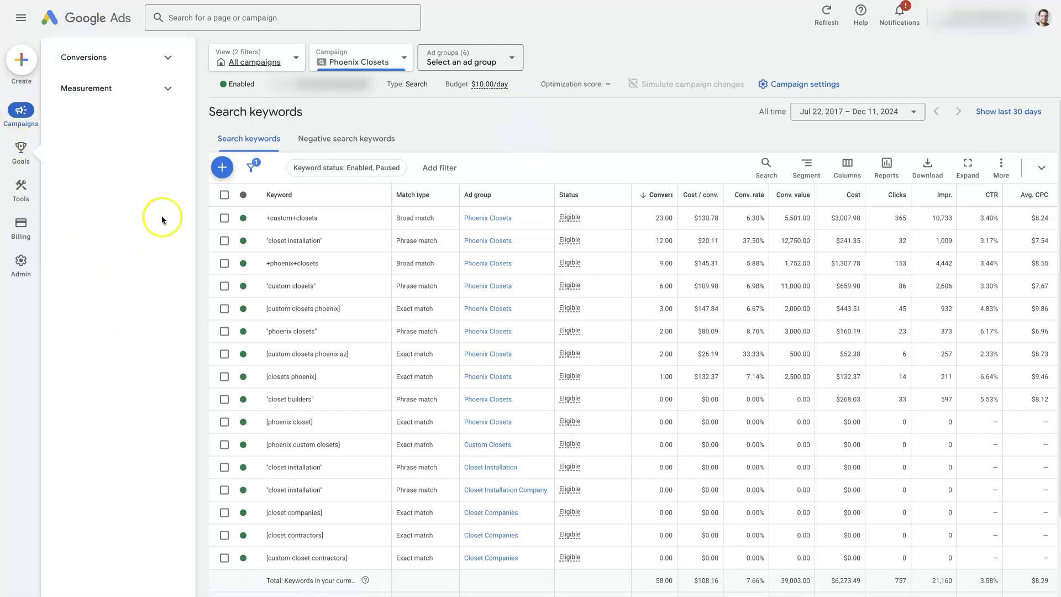
pyautogui.click(158, 219)
pyautogui.click(150, 216)
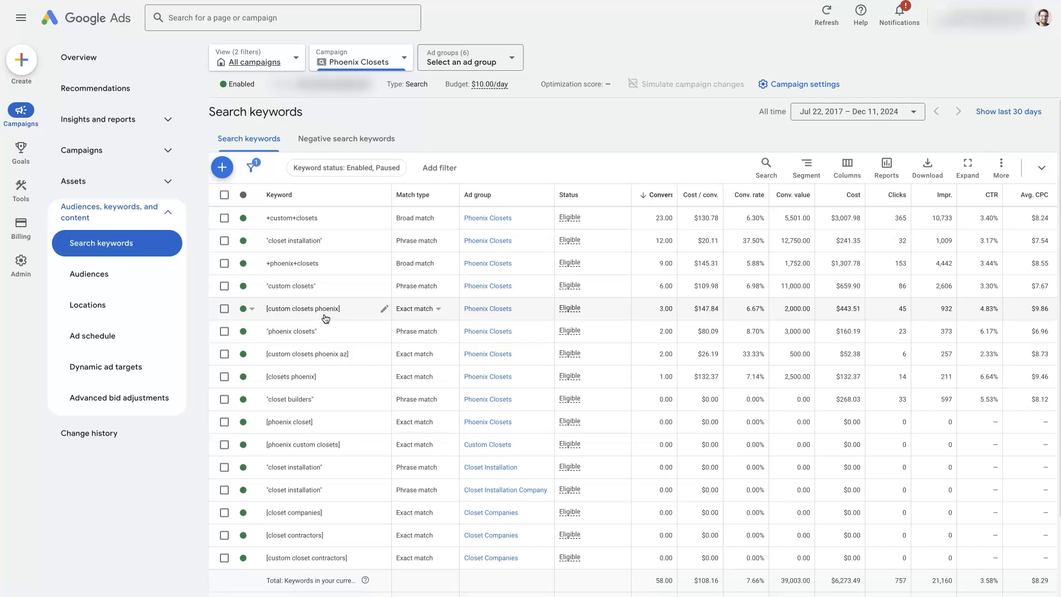
pyautogui.click(326, 318)
# - Copy the [custom closets phoenix] keyword text from the keyword list
pyautogui.click(269, 311)
pyautogui.moveTo(269, 311); pyautogui.dragTo(343, 309)
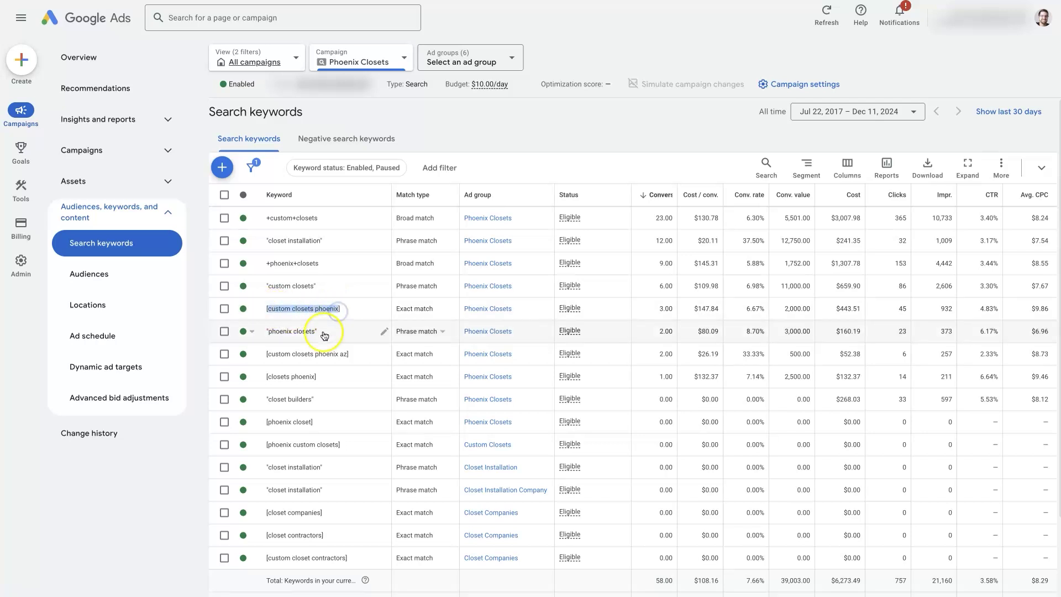
pyautogui.rightClick(317, 307)
pyautogui.click(367, 336)
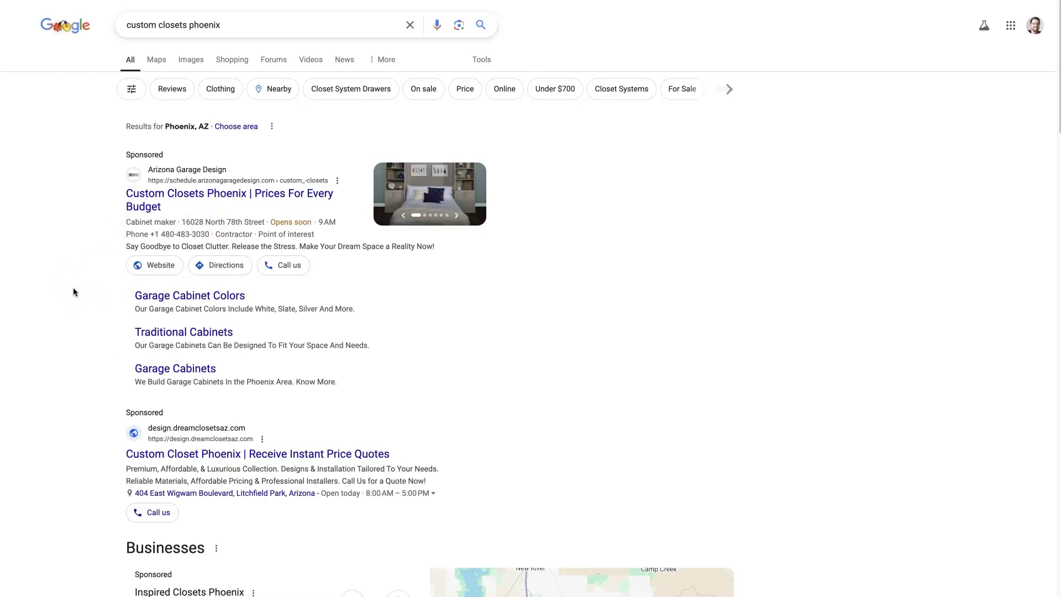
# - Search Google for custom closets phoenix and review its sponsored ads and Businesses map
pyautogui.click(52, 351)
# - Scroll the custom closets phoenix results to People also search for, then back to the top
pyautogui.scroll(-10, 103, 433)
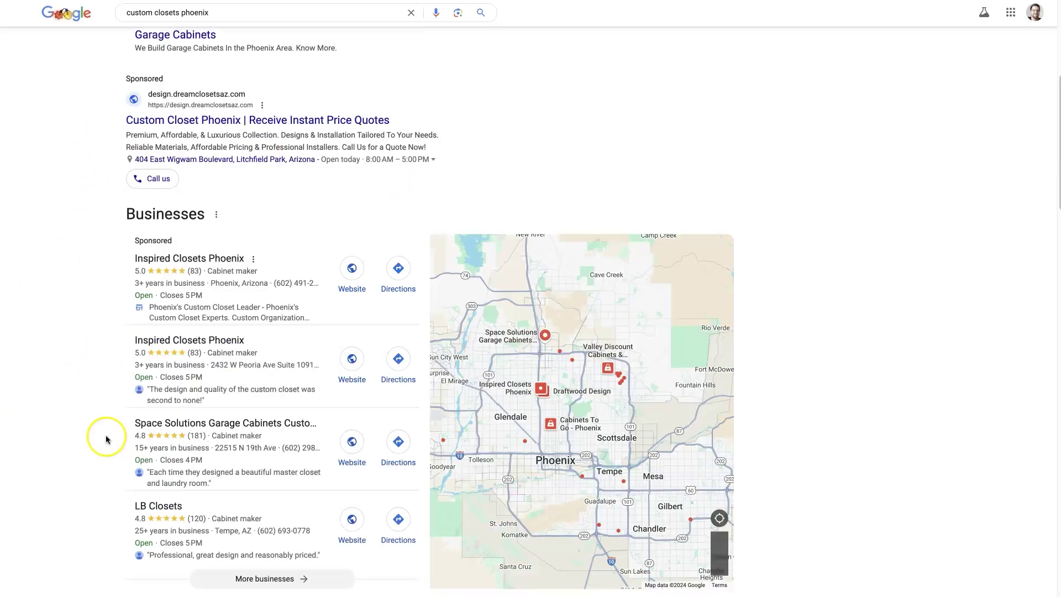
pyautogui.scroll(-20, 145, 394)
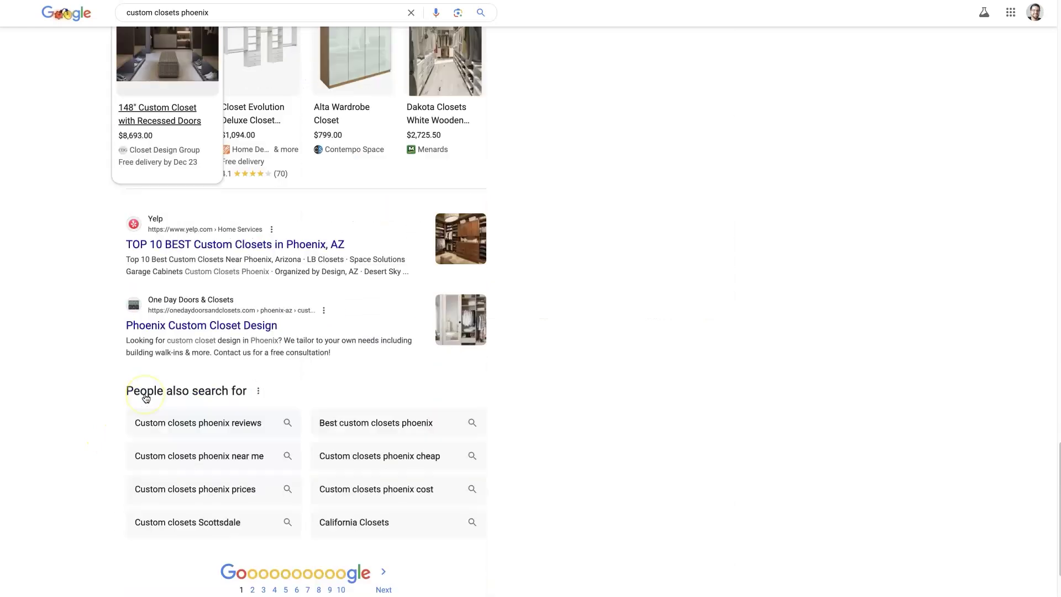
pyautogui.scroll(-2, 166, 397)
pyautogui.scroll(11, 173, 442)
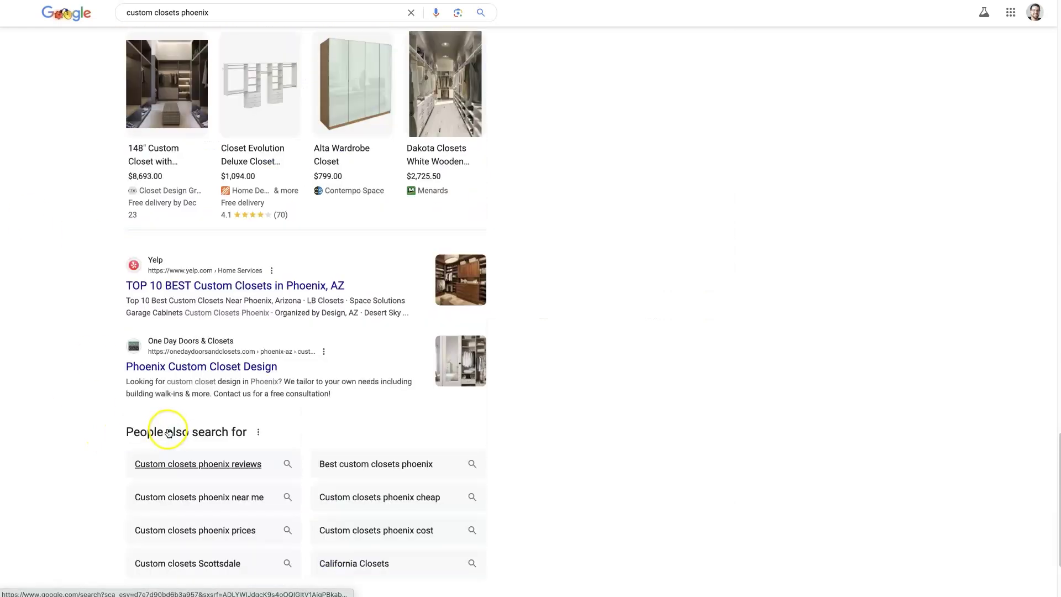
pyautogui.scroll(20, 94, 412)
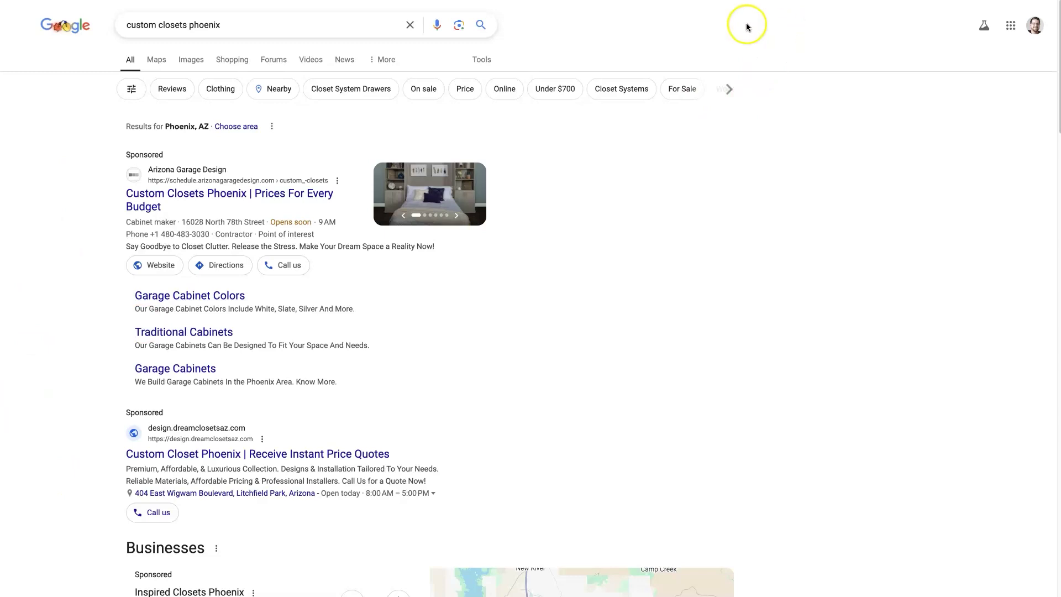
pyautogui.moveTo(267, 308); pyautogui.dragTo(339, 308)
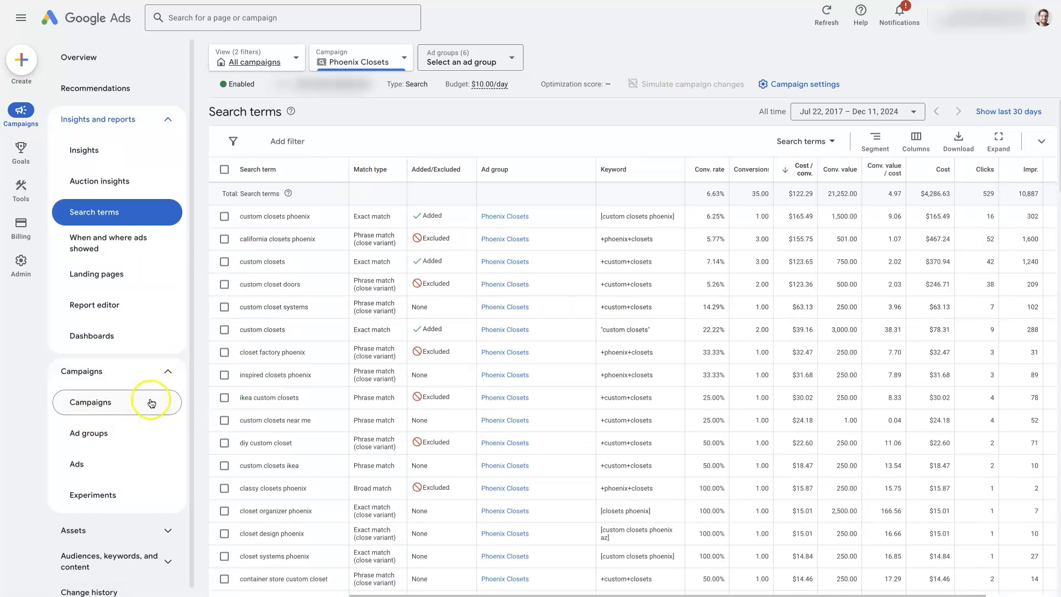
# - Collapse the Campaigns and Audiences, keywords, and content groups in the sidebar
pyautogui.click(170, 376)
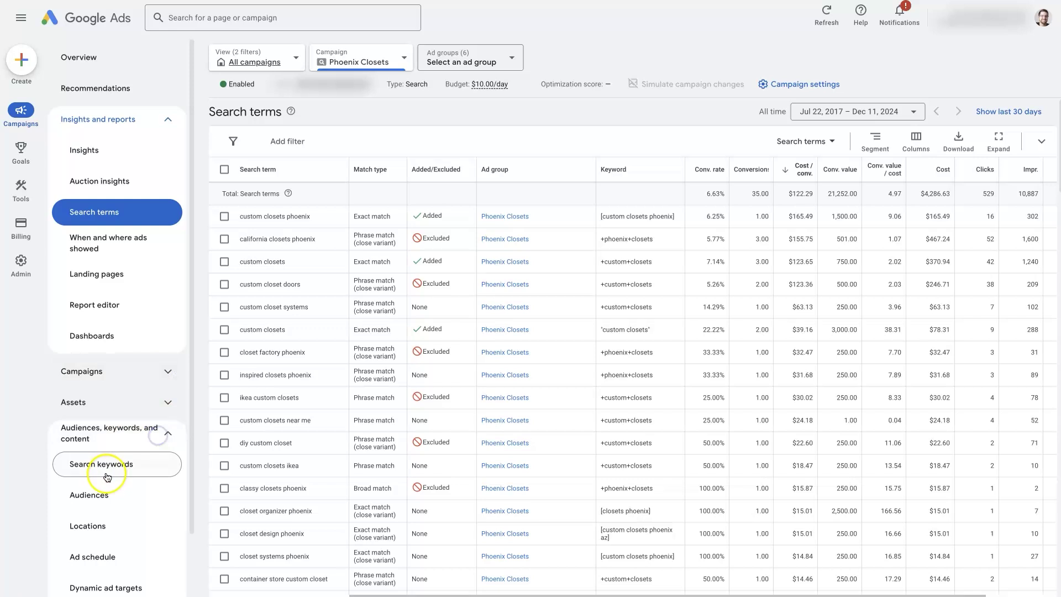
pyautogui.click(161, 433)
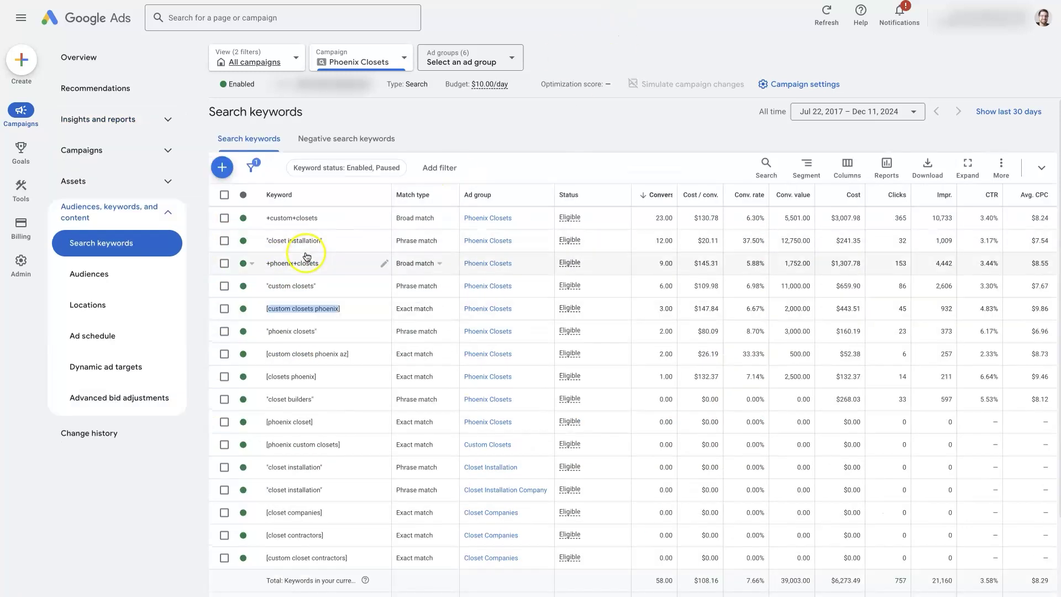
pyautogui.click(299, 243)
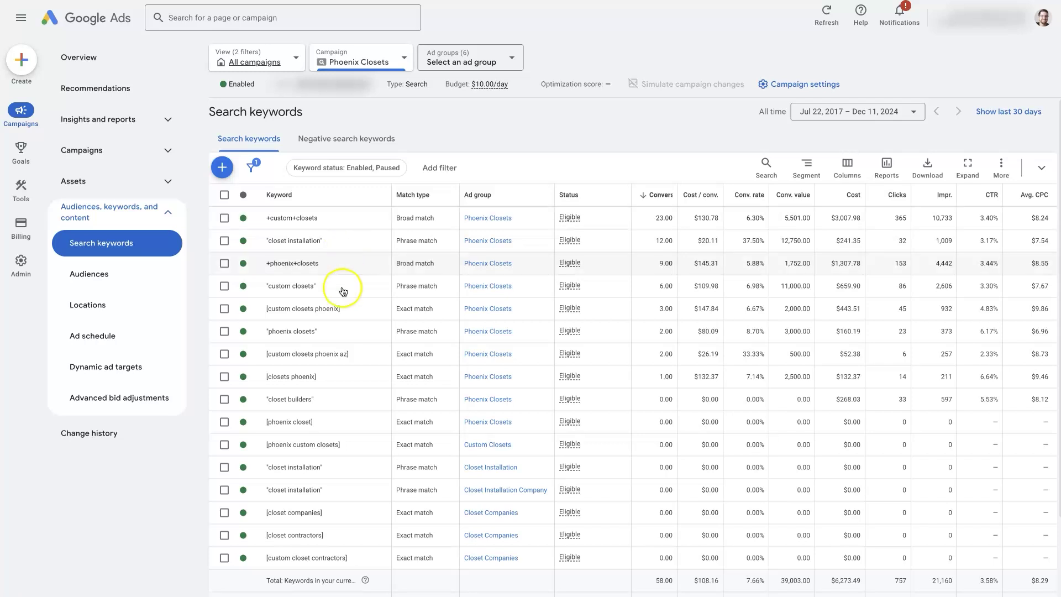
pyautogui.moveTo(338, 308); pyautogui.dragTo(282, 313)
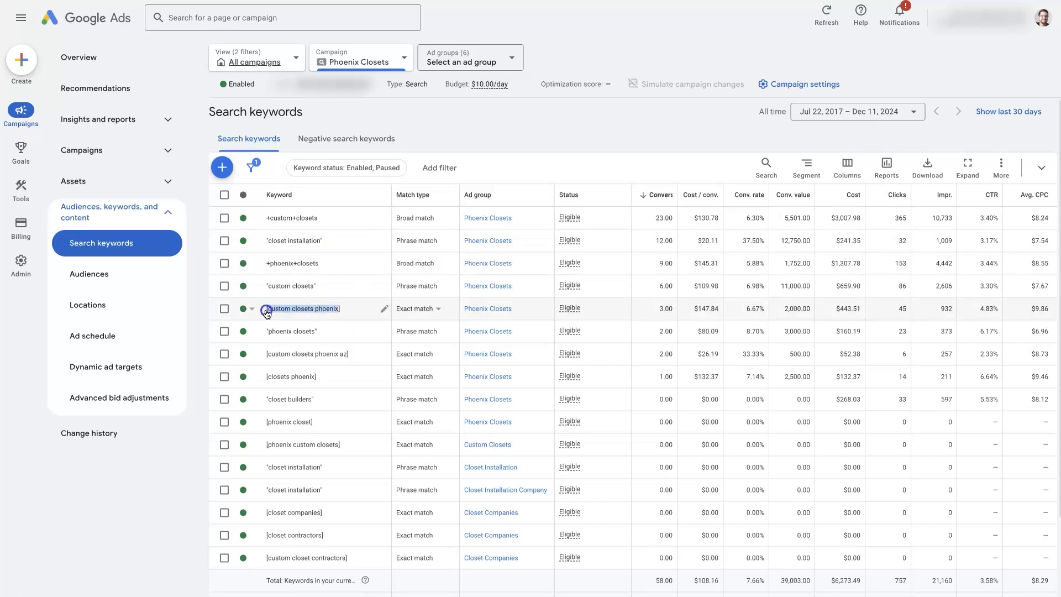
pyautogui.click(524, 117)
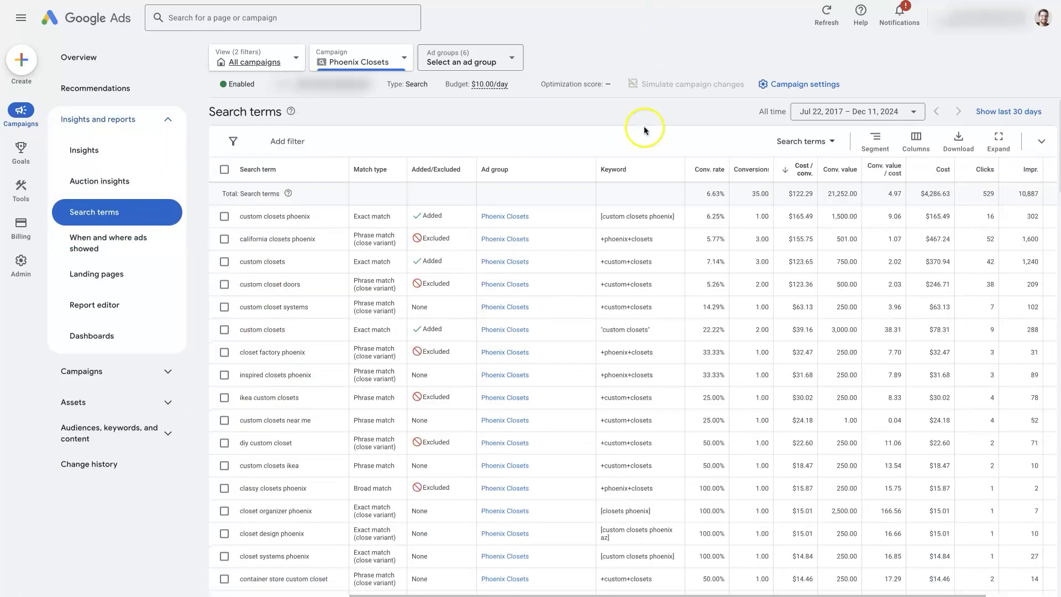
# - Open the Search terms report and highlight custom closets phoenix with its 16 clicks
pyautogui.click(82, 121)
pyautogui.click(133, 127)
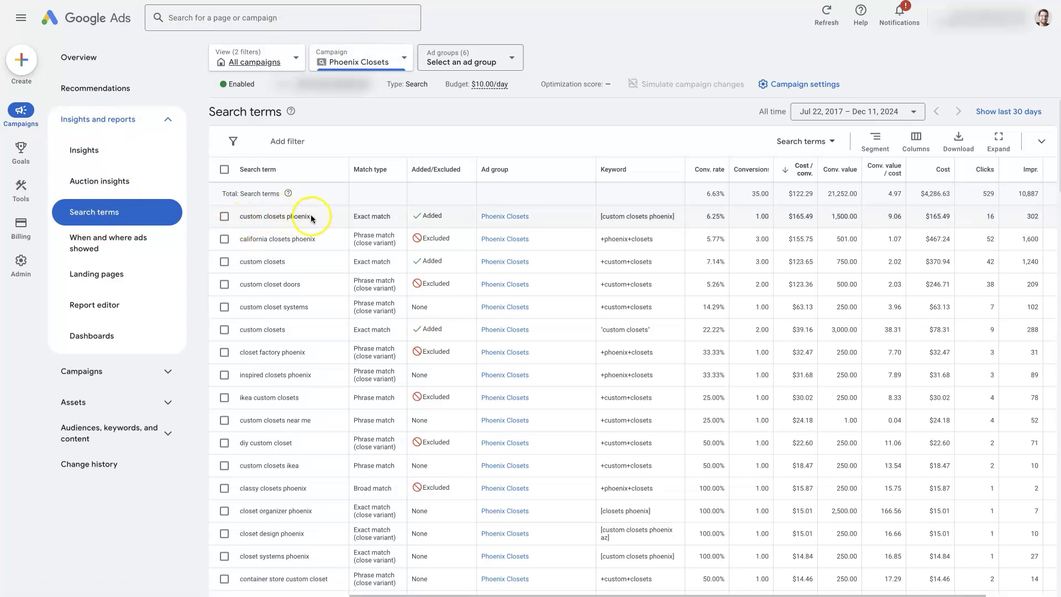
pyautogui.moveTo(316, 217); pyautogui.dragTo(236, 217)
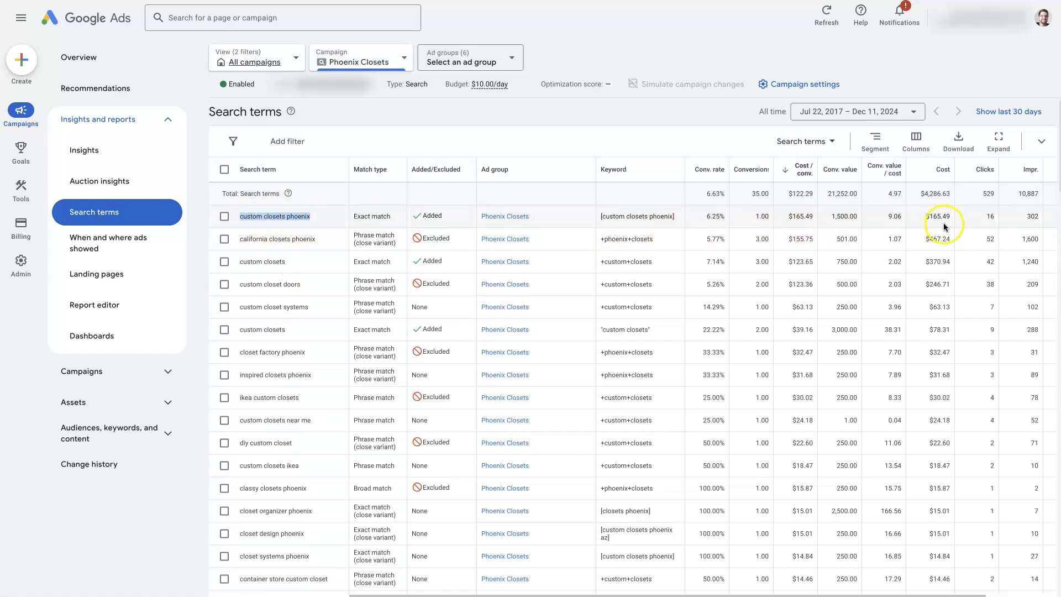
pyautogui.doubleClick(984, 216)
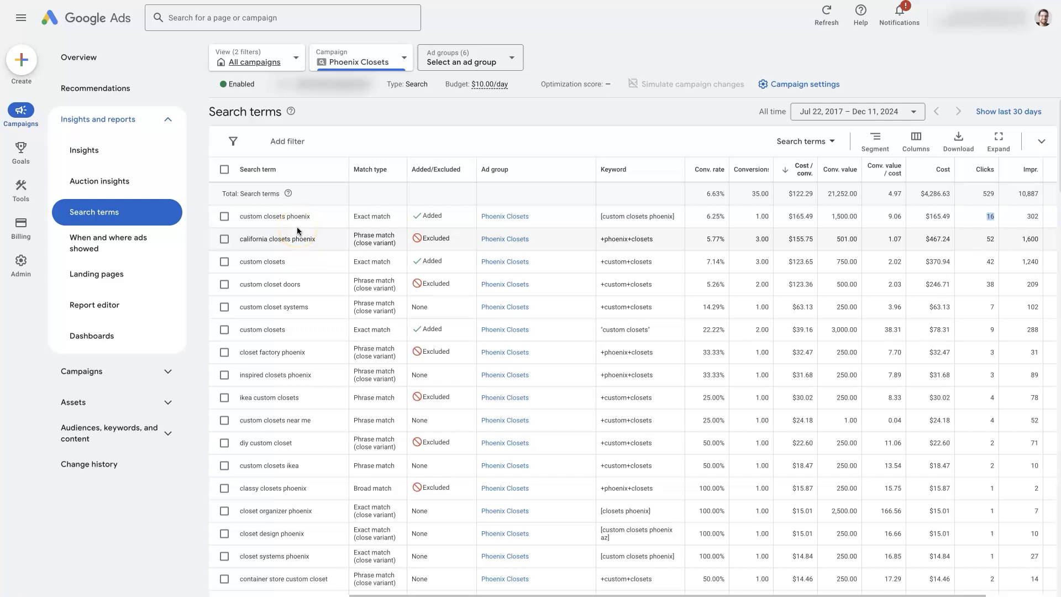
# - Inspect the excluded california closets phoenix term and its Phrase match, then expand Audiences, keywords, and content
pyautogui.moveTo(351, 234); pyautogui.dragTo(401, 243)
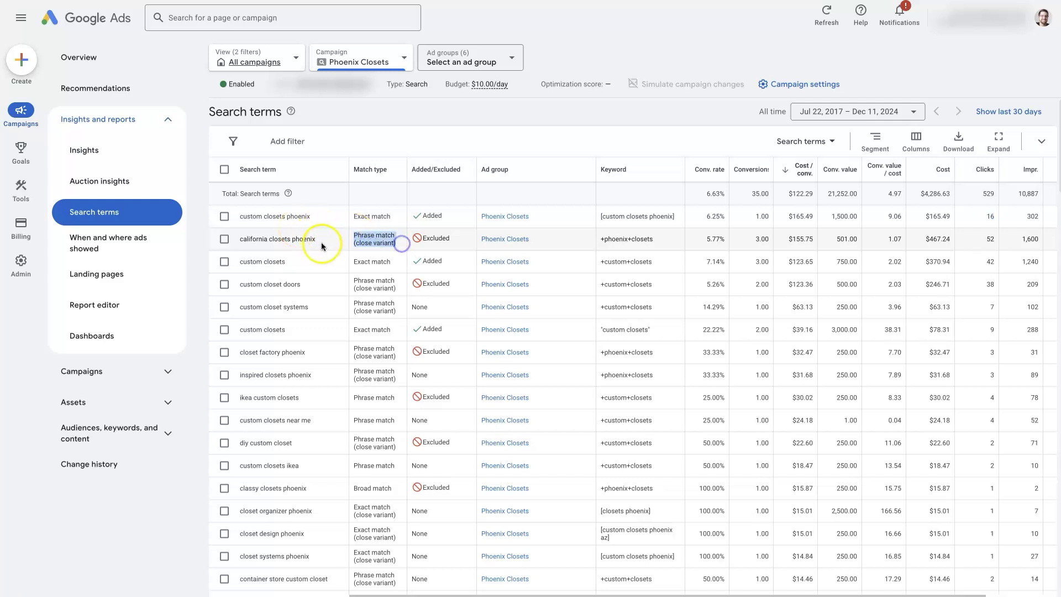
pyautogui.click(320, 237)
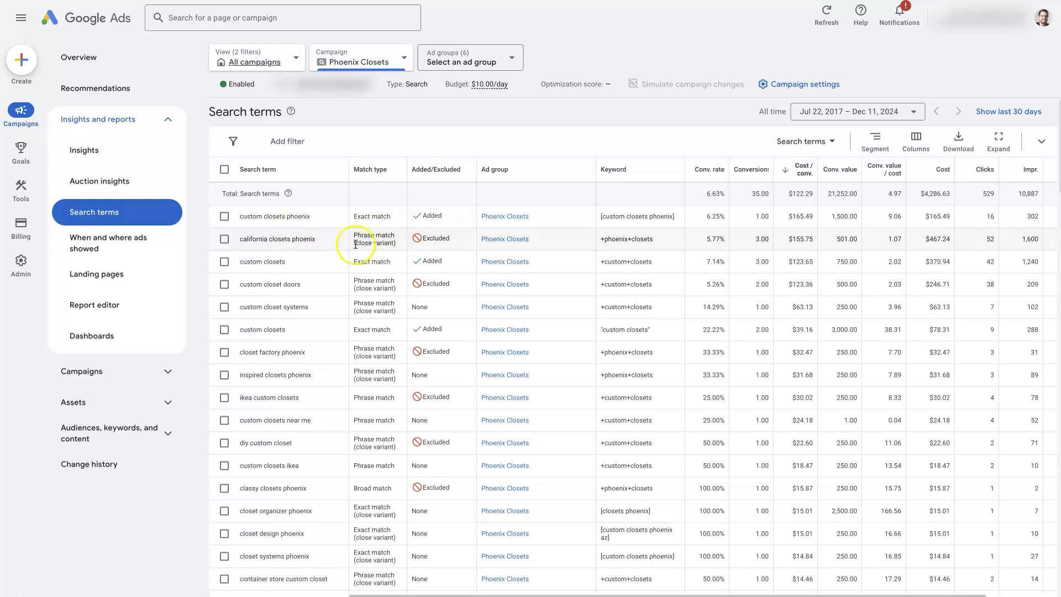
pyautogui.moveTo(320, 237); pyautogui.dragTo(241, 237)
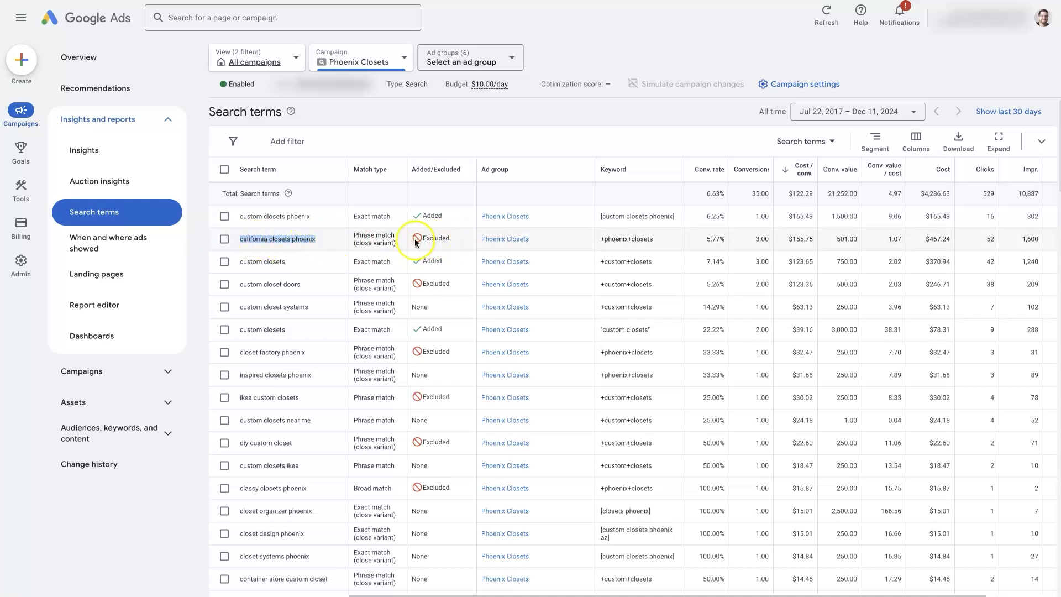
pyautogui.click(332, 242)
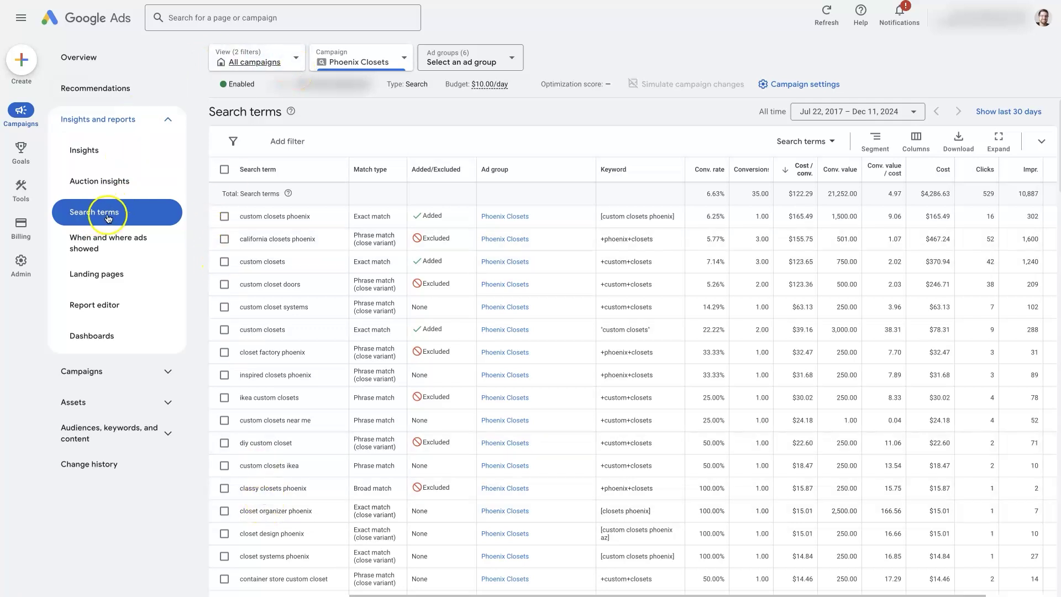
pyautogui.click(158, 435)
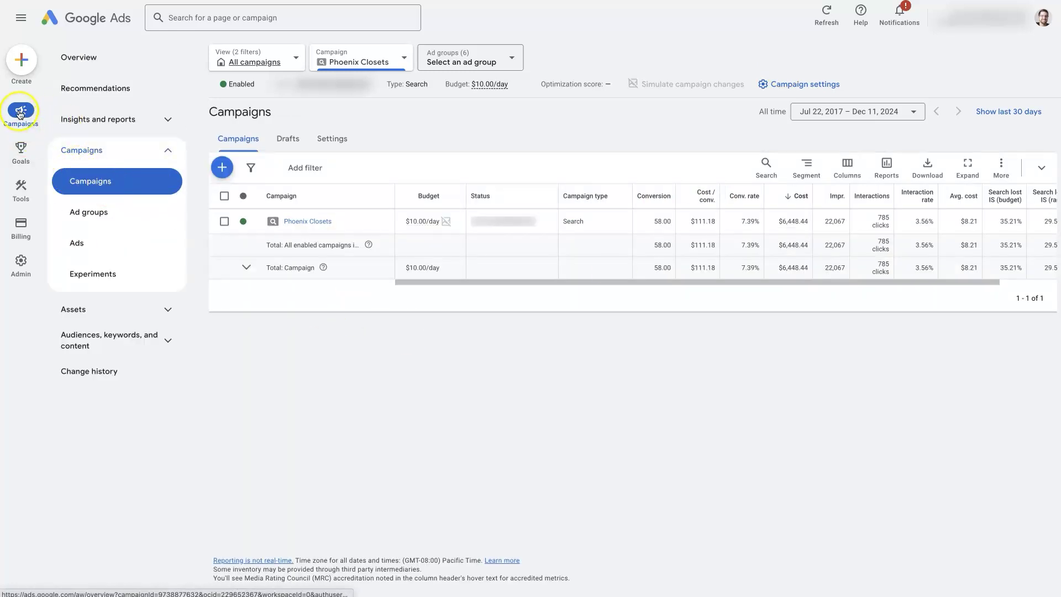
pyautogui.click(168, 150)
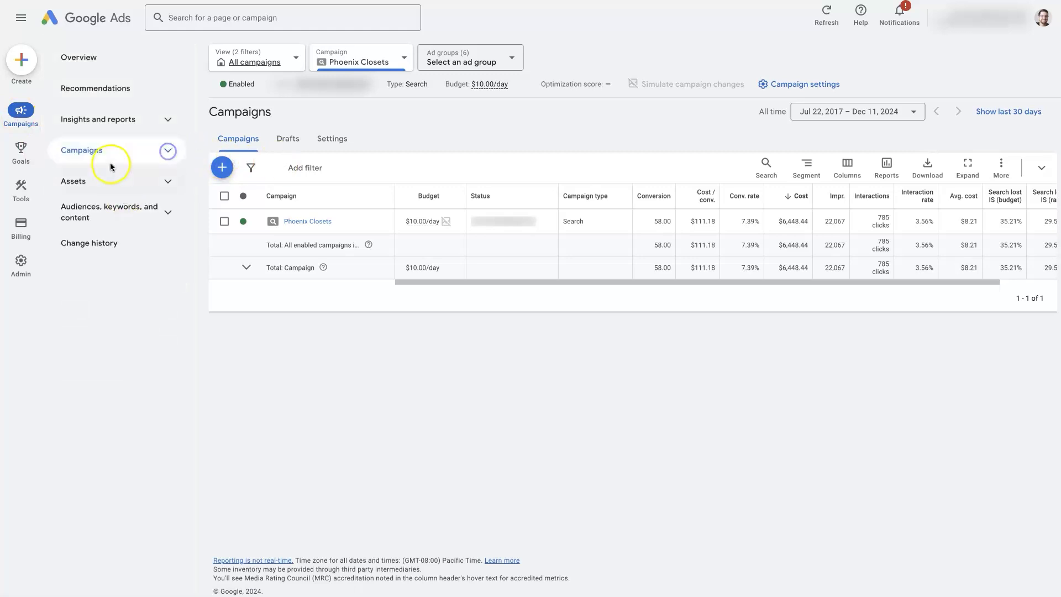
pyautogui.click(110, 154)
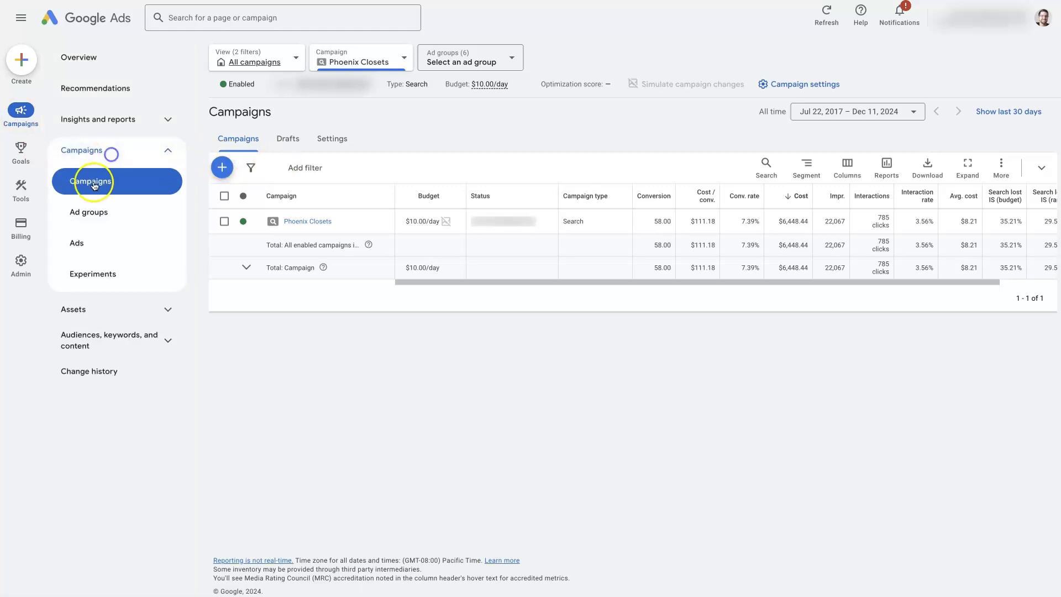
pyautogui.click(578, 222)
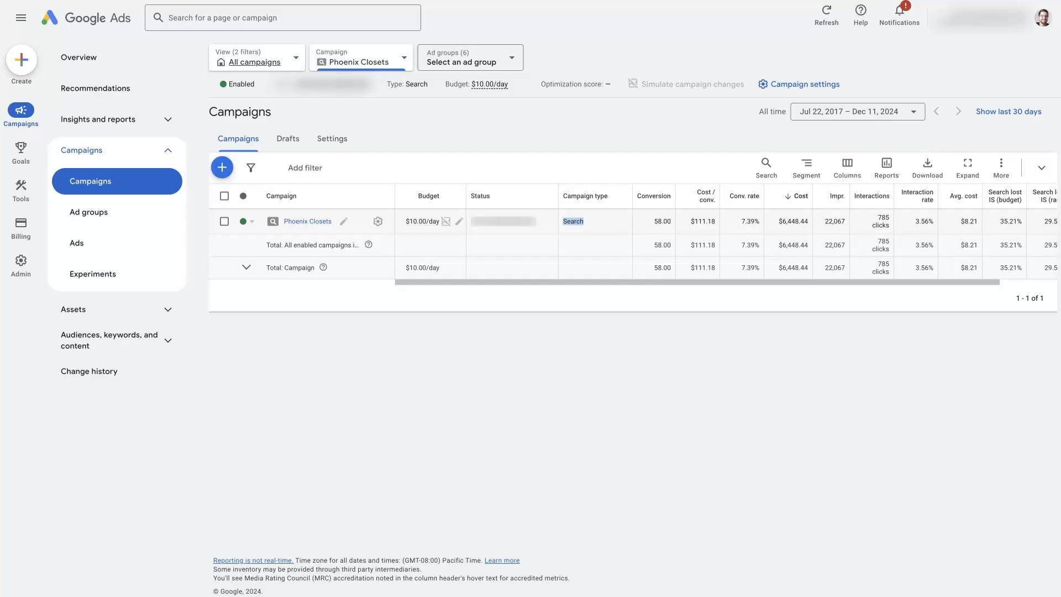
pyautogui.click(572, 221)
pyautogui.doubleClick(584, 222)
pyautogui.moveTo(585, 223); pyautogui.dragTo(562, 222)
pyautogui.click(691, 423)
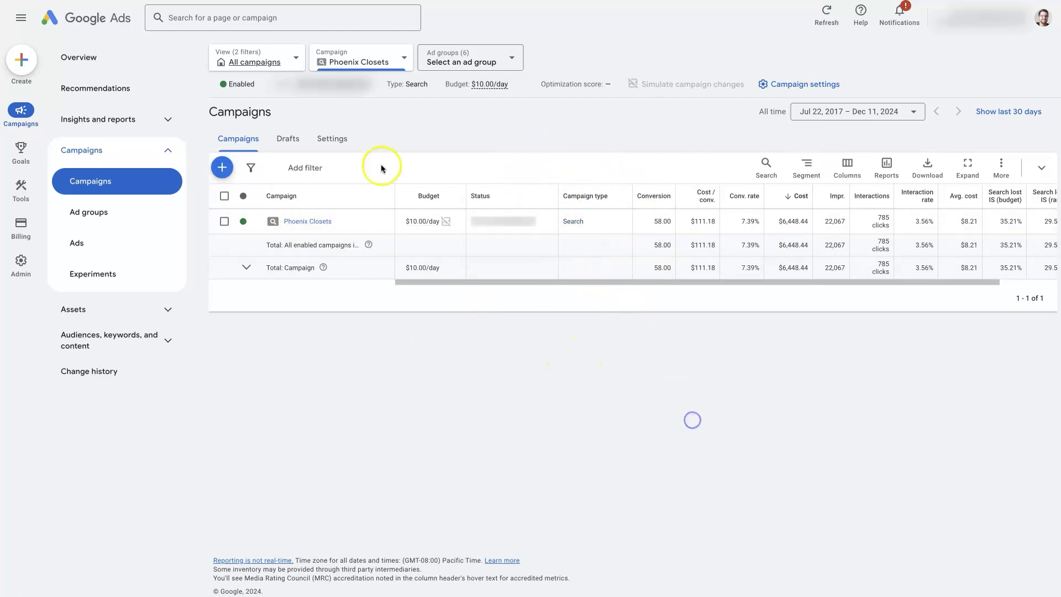
# - Go through Search keywords to the Search terms report and scroll down the terms
pyautogui.click(109, 340)
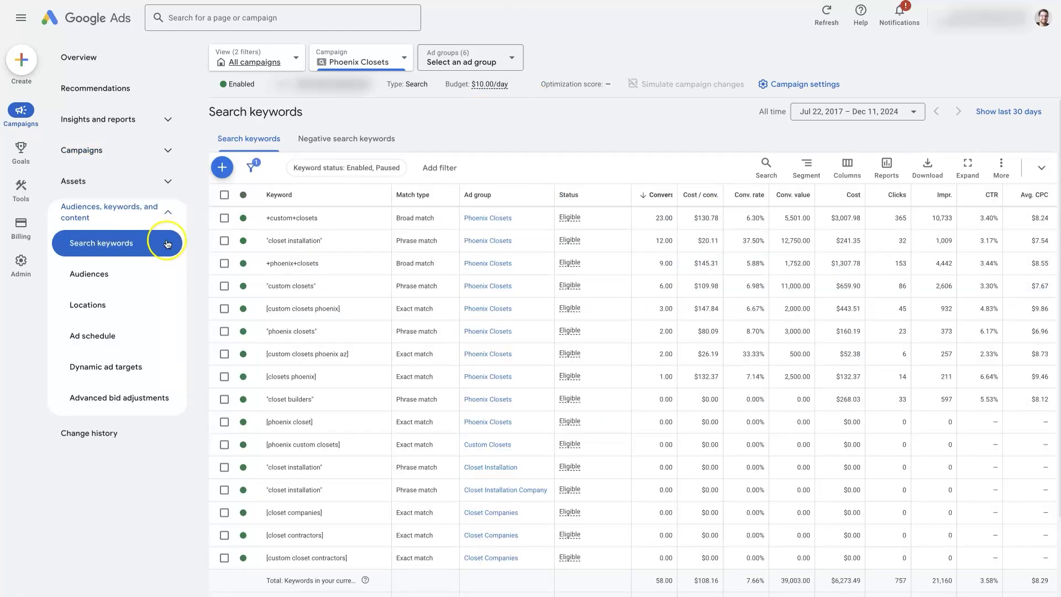
pyautogui.click(86, 246)
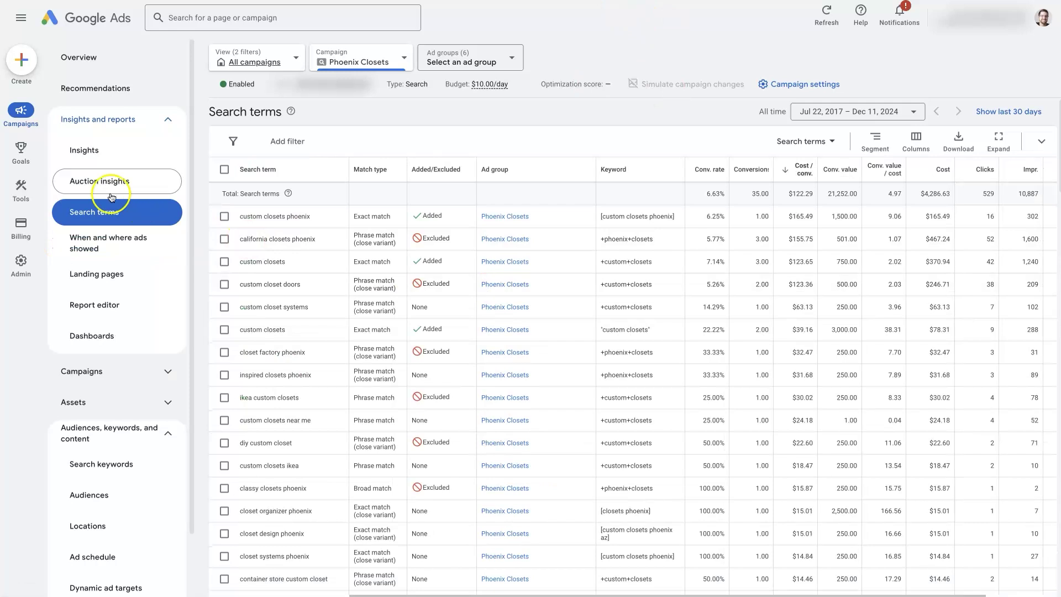
pyautogui.click(94, 209)
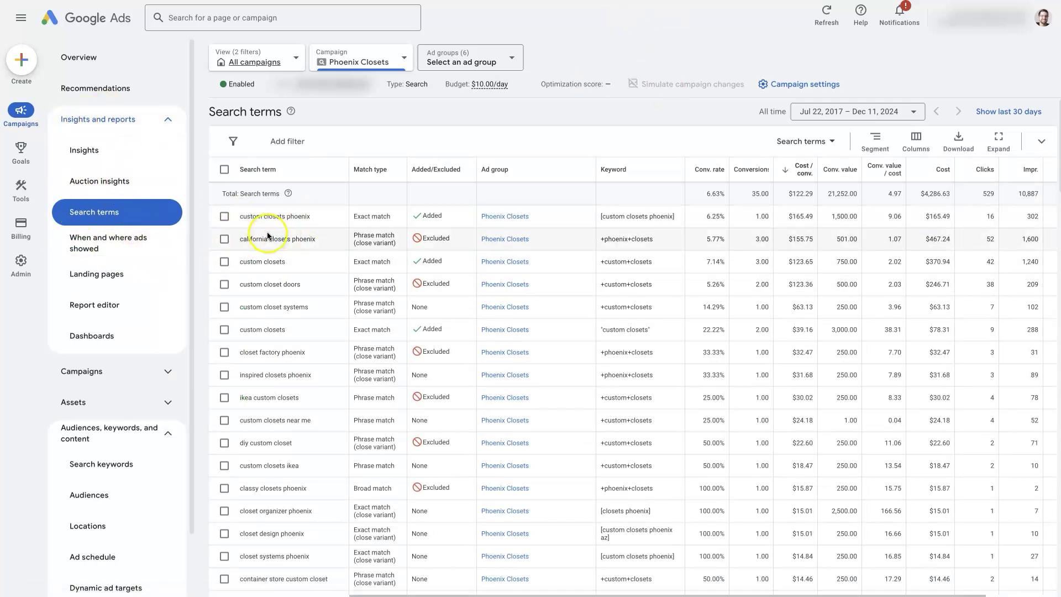
pyautogui.scroll(-3, 293, 381)
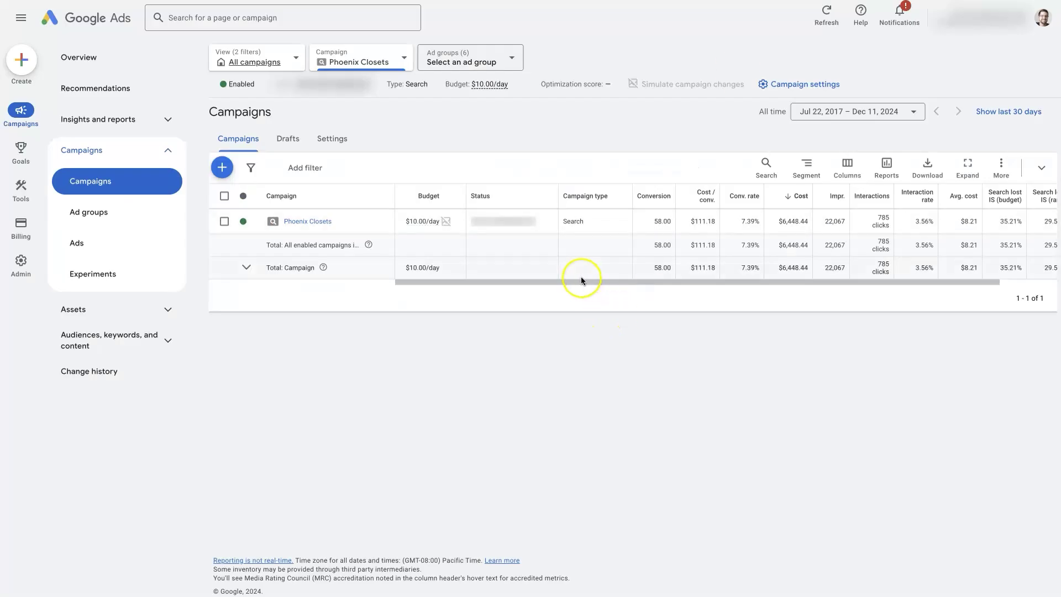
# - After checking the custom closets phoenix sponsored ads, highlight a value in the Campaigns table
pyautogui.moveTo(548, 280); pyautogui.dragTo(563, 282)
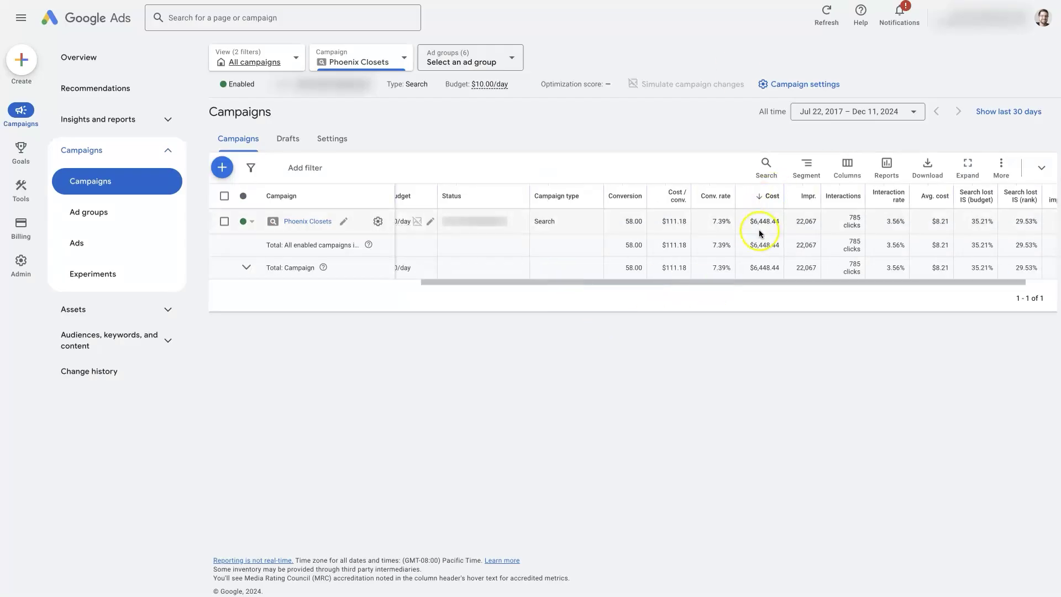
pyautogui.moveTo(718, 280); pyautogui.dragTo(547, 284)
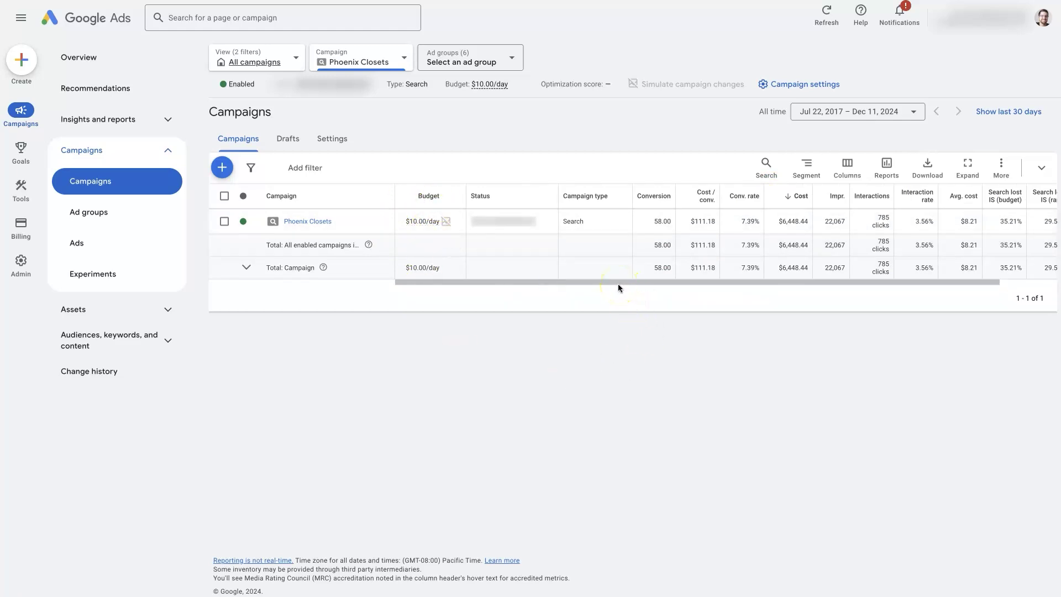
pyautogui.moveTo(746, 283); pyautogui.dragTo(566, 279)
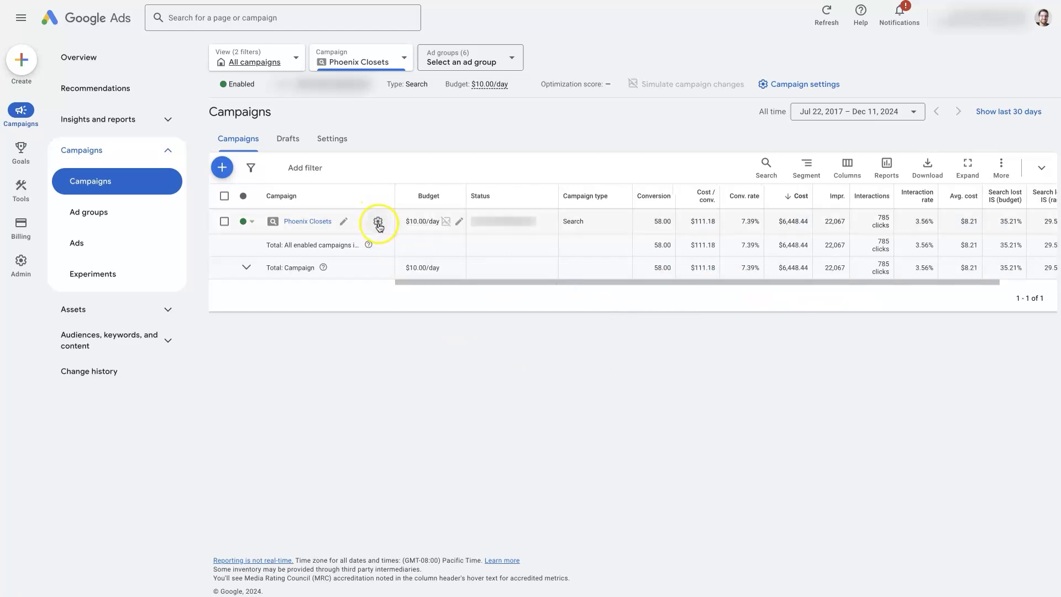
pyautogui.click(378, 222)
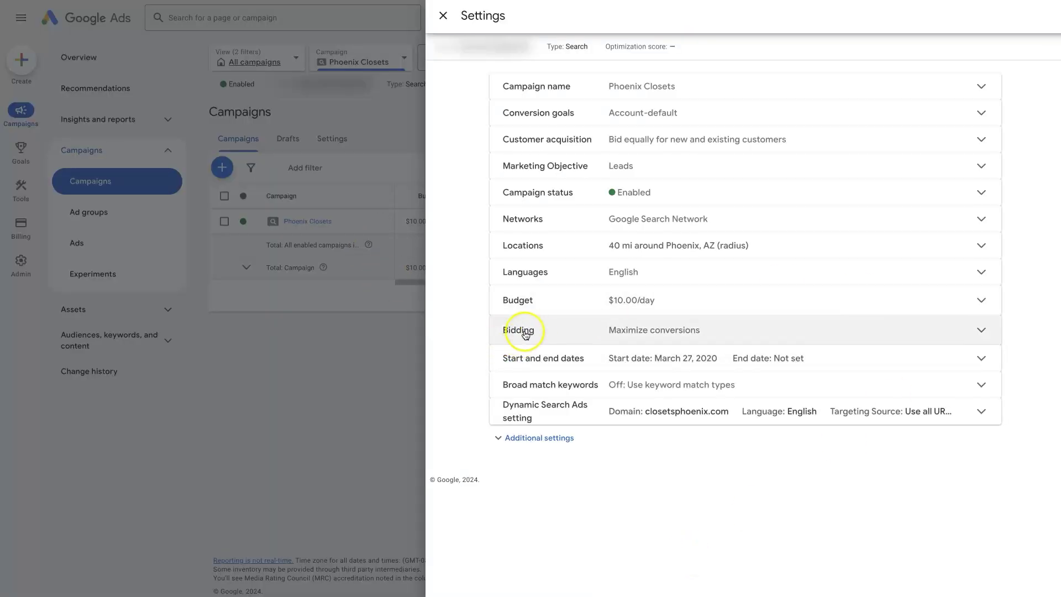
pyautogui.click(574, 332)
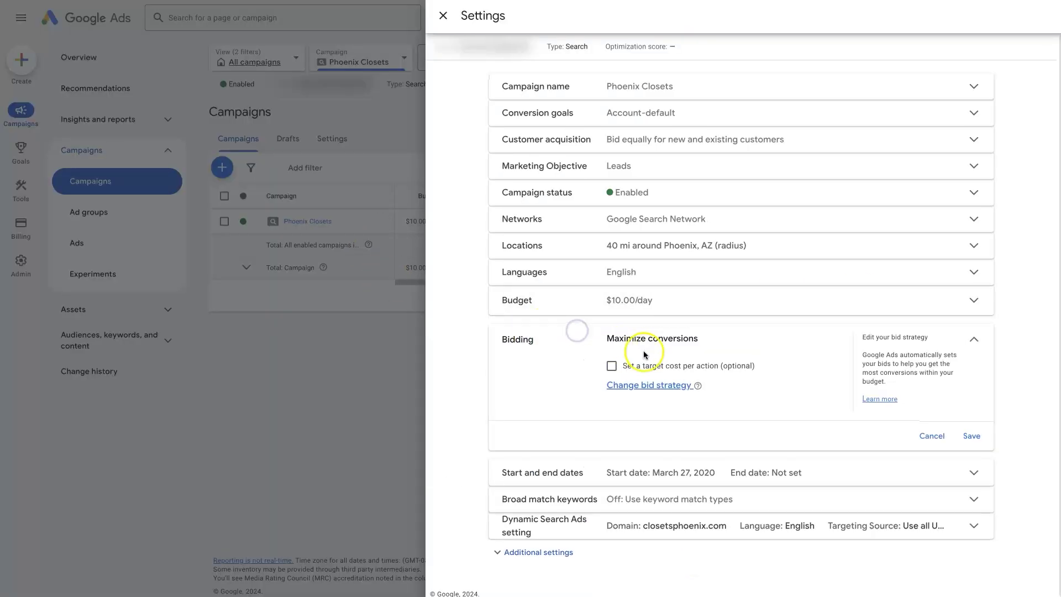
pyautogui.moveTo(699, 339); pyautogui.dragTo(606, 341)
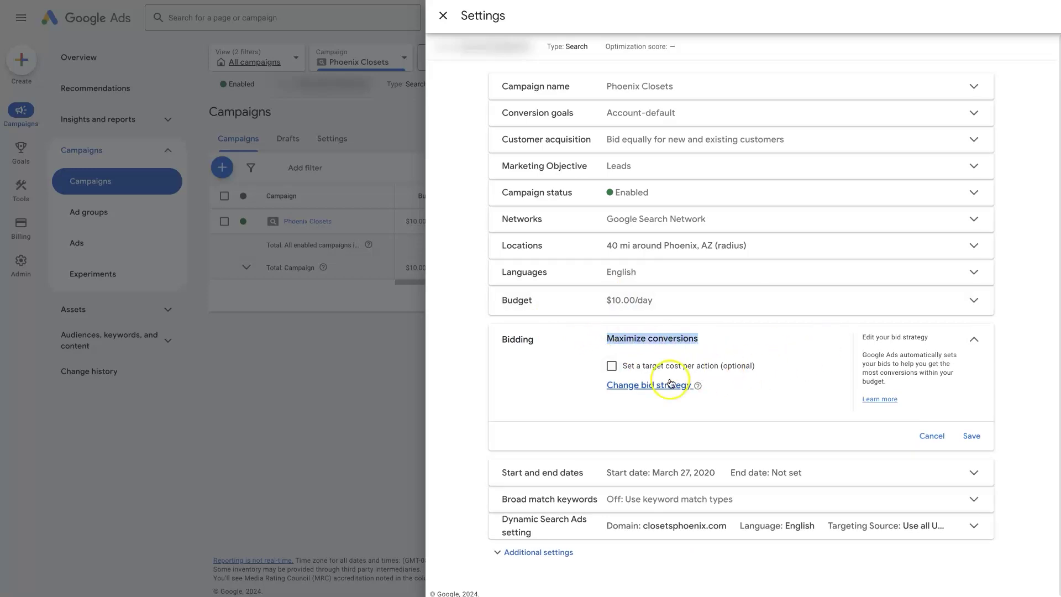
pyautogui.click(648, 387)
pyautogui.click(630, 360)
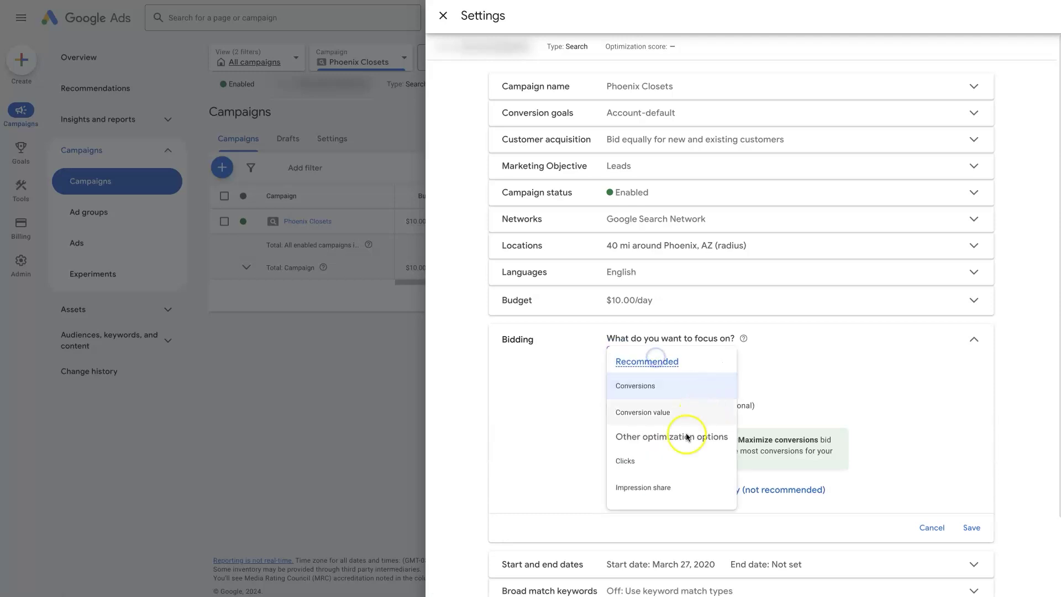
pyautogui.click(637, 461)
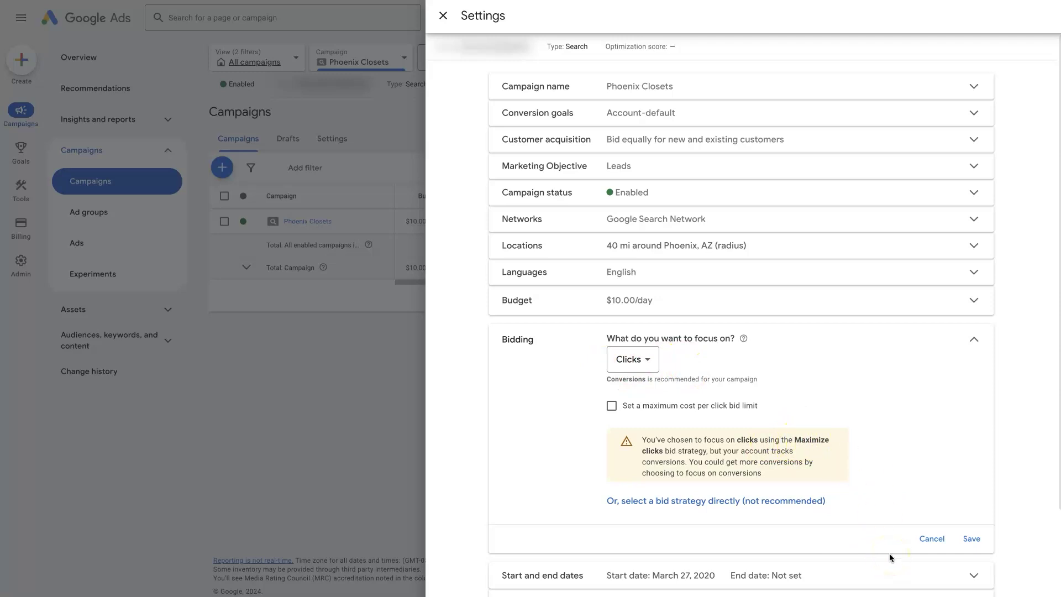
pyautogui.click(928, 539)
pyautogui.click(443, 18)
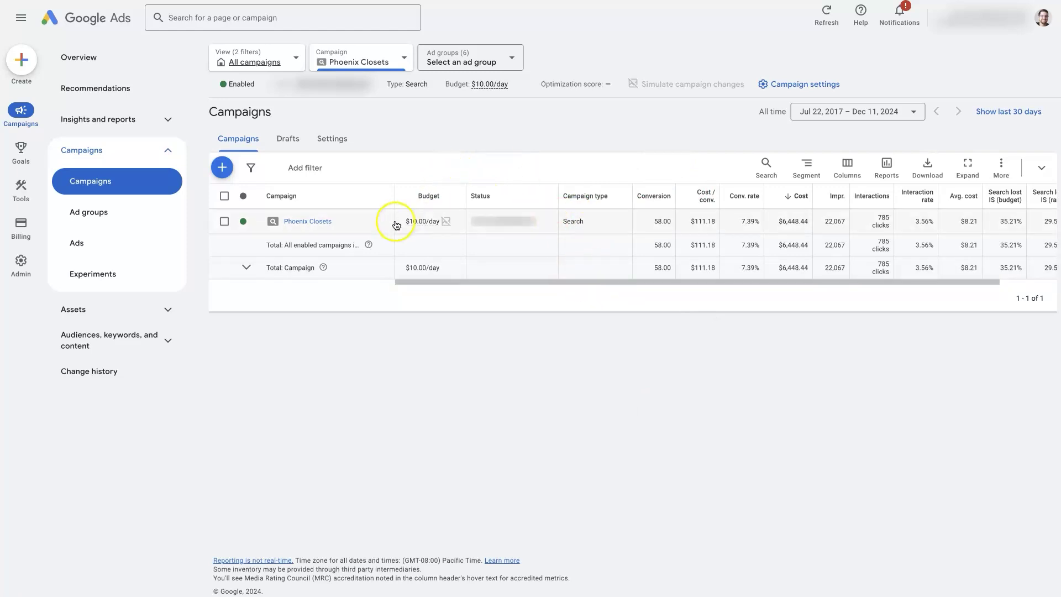
# - Scroll the table to the Search lost IS (budget) 35.21% and (rank) 29.53% columns and read their definitions
pyautogui.moveTo(576, 282); pyautogui.dragTo(828, 286)
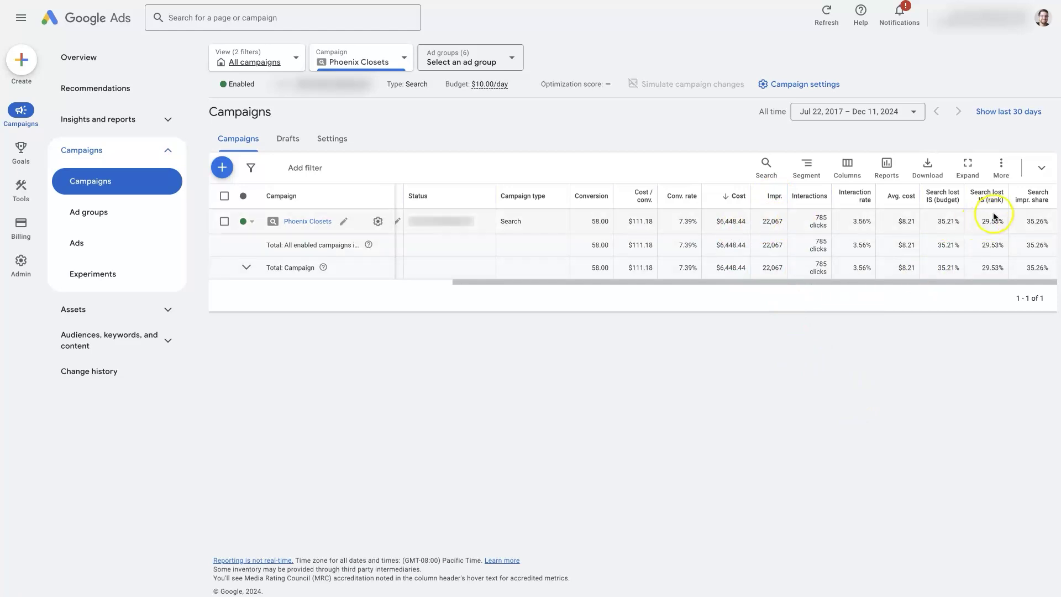
pyautogui.moveTo(989, 206)
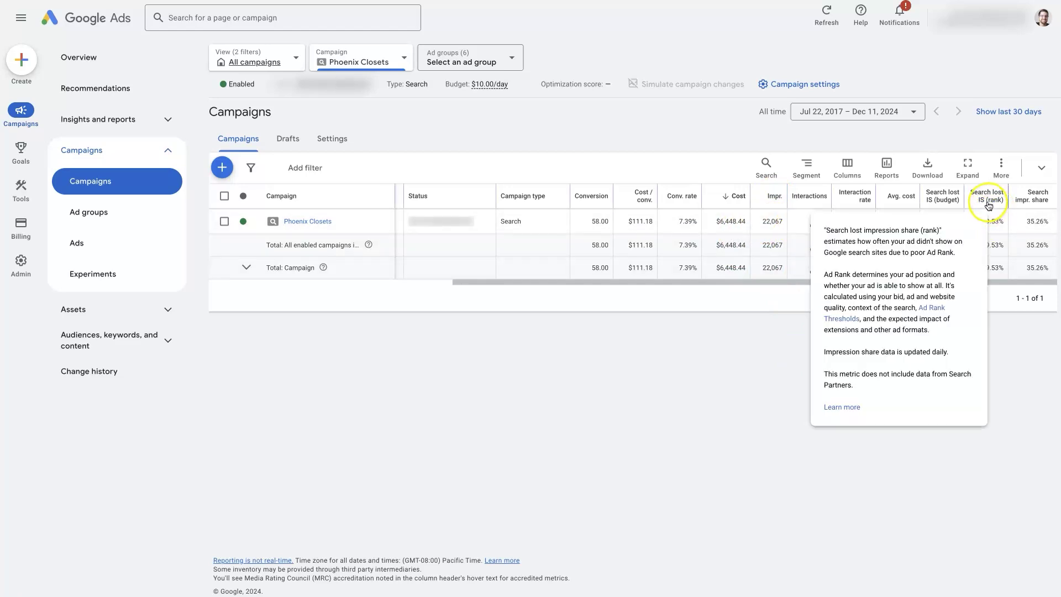
pyautogui.moveTo(945, 204)
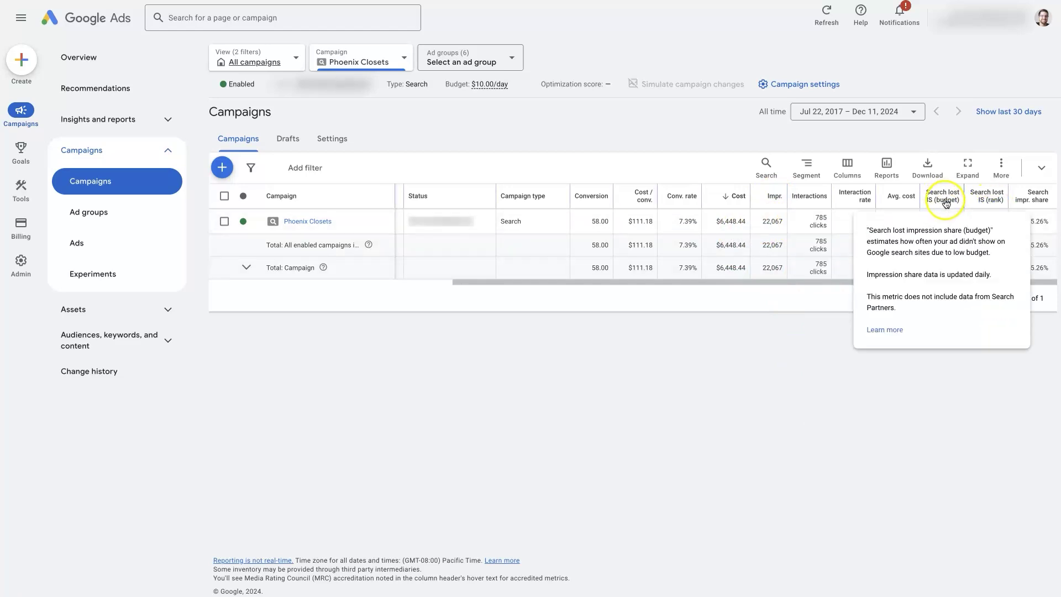
# - Search the column editor for 'is' impression-share columns, then close it without changes
pyautogui.click(847, 166)
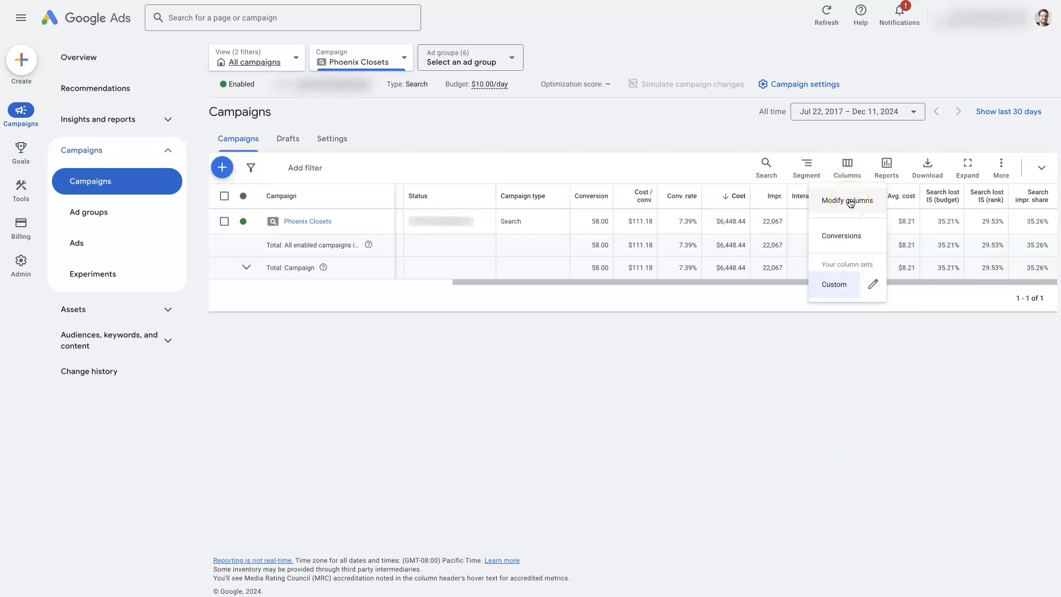
pyautogui.click(849, 201)
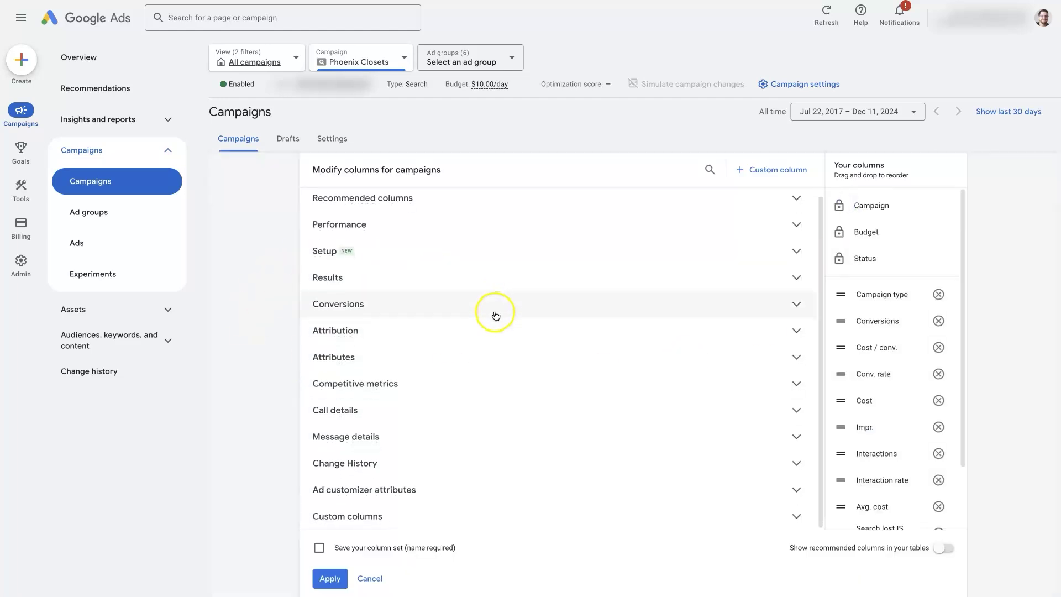
pyautogui.click(707, 170)
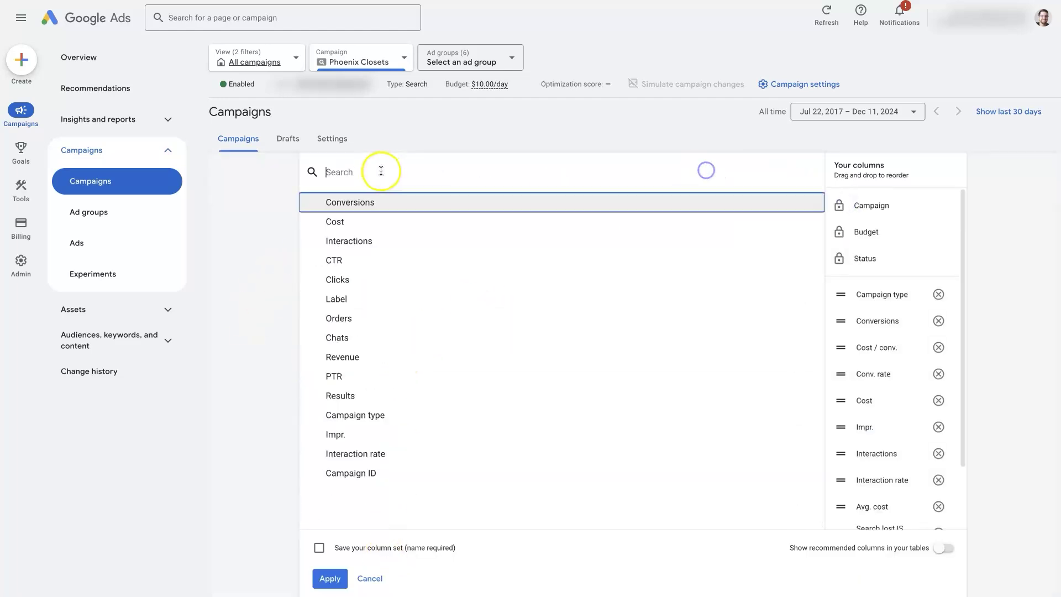
pyautogui.write('is')
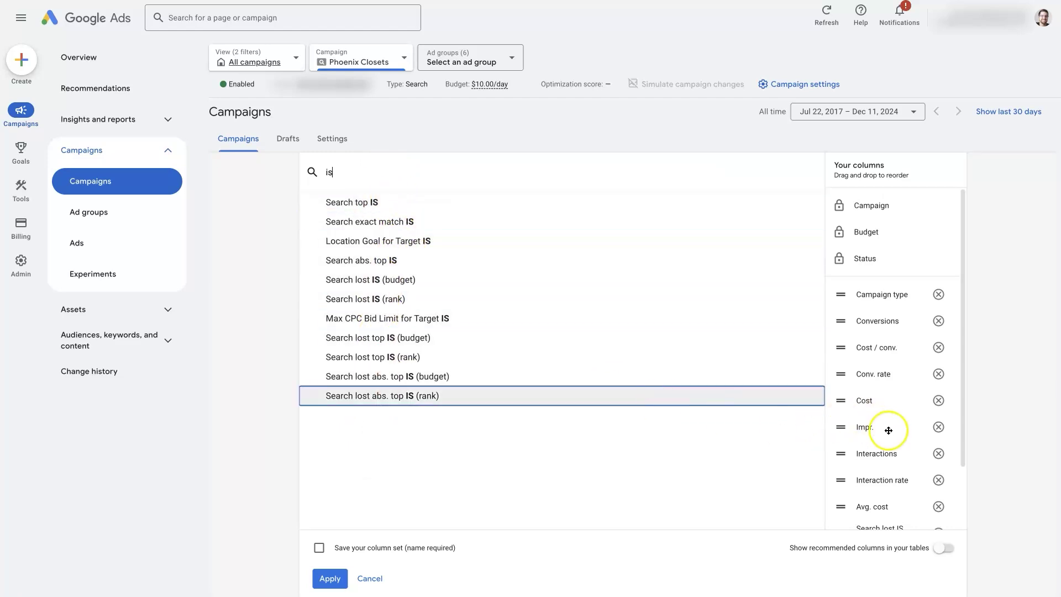
pyautogui.scroll(-2, 860, 436)
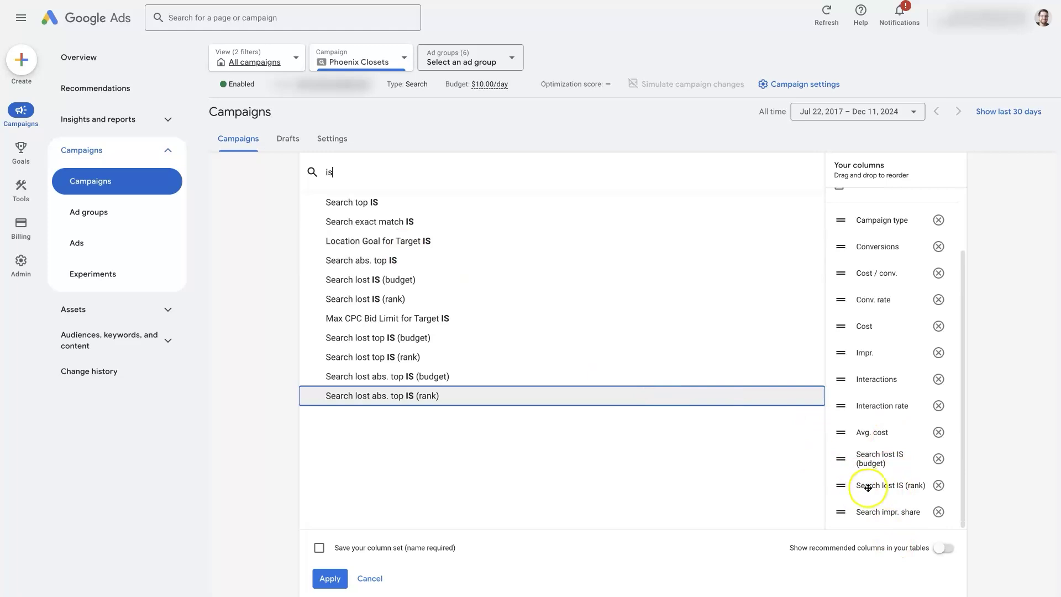
pyautogui.click(369, 578)
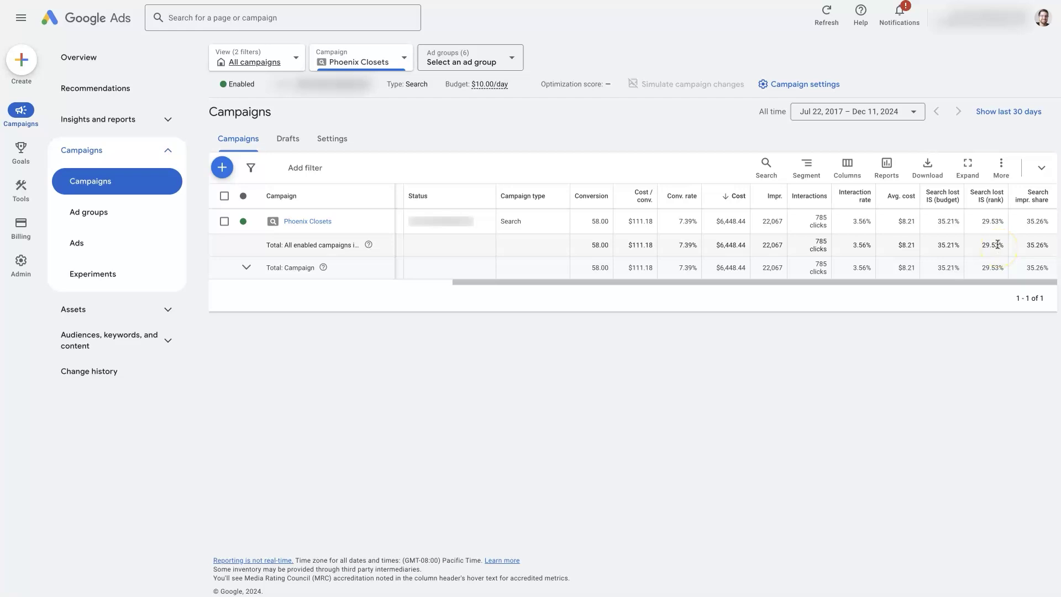
pyautogui.moveTo(989, 203)
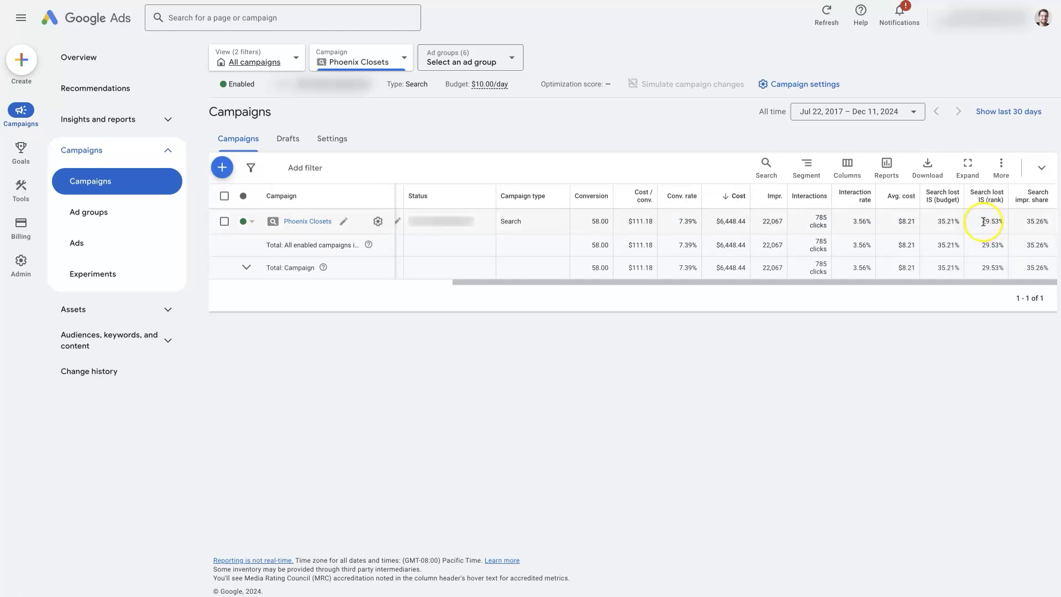
pyautogui.click(988, 221)
pyautogui.doubleClick(989, 222)
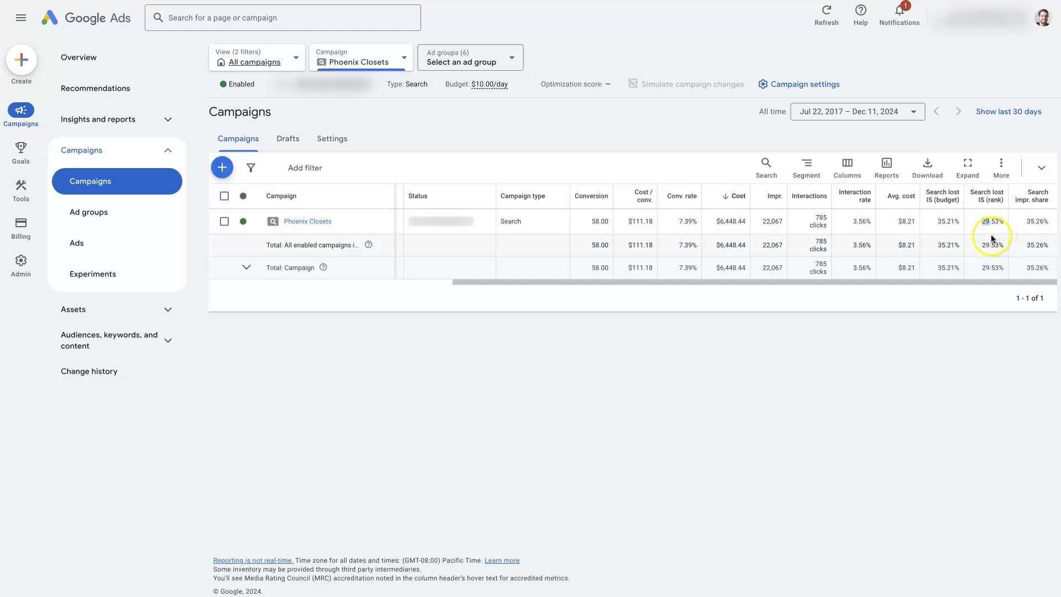
pyautogui.click(992, 344)
pyautogui.moveTo(993, 271)
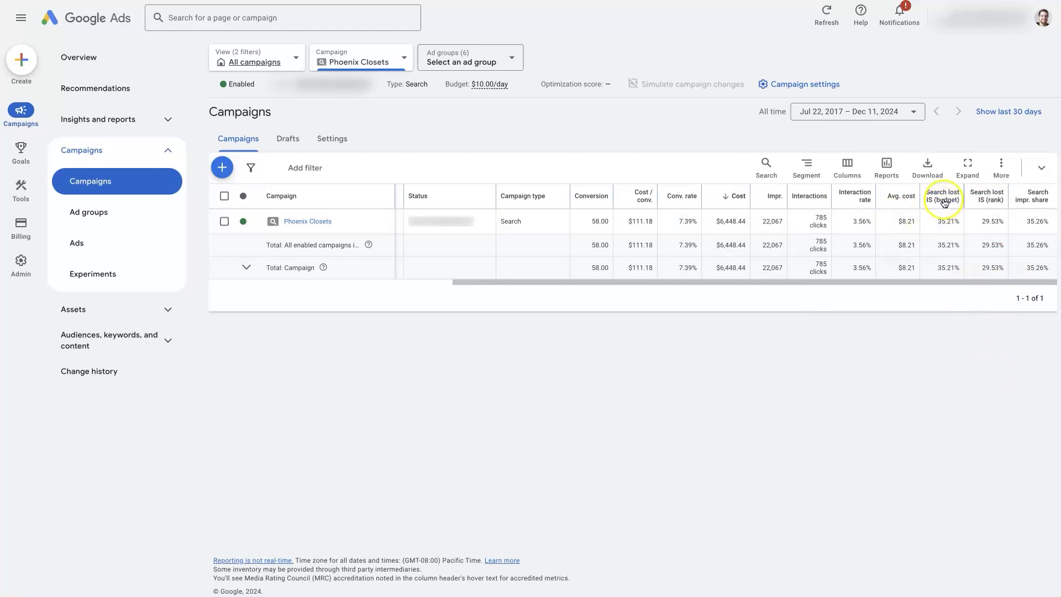
pyautogui.moveTo(945, 204)
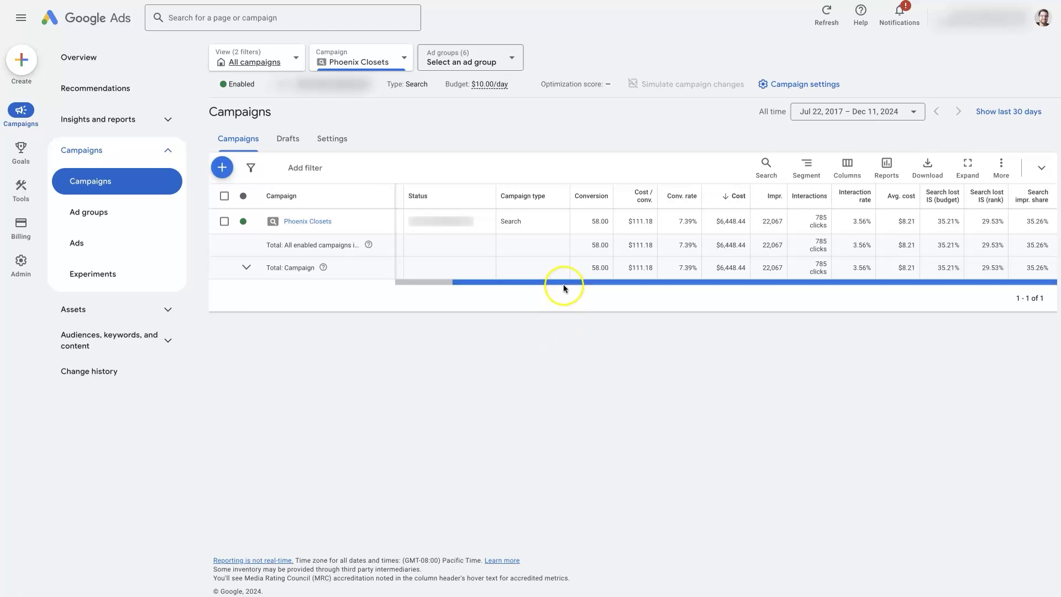
# - Scroll across the table to check the Budget cell popup and the Search terms report totals
pyautogui.moveTo(563, 283); pyautogui.dragTo(439, 224)
pyautogui.moveTo(411, 224)
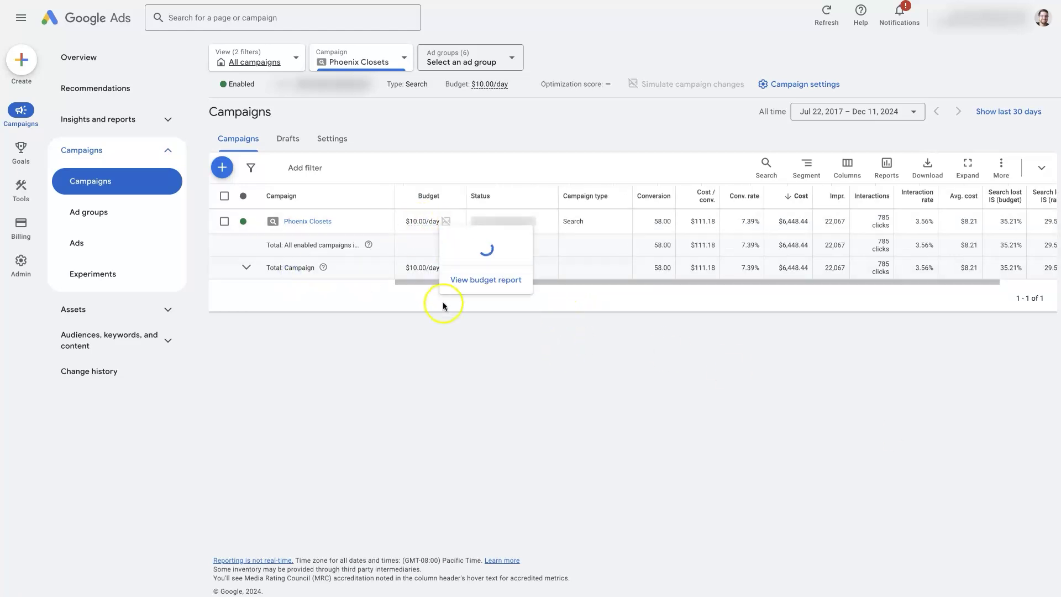
pyautogui.moveTo(749, 280); pyautogui.dragTo(956, 280)
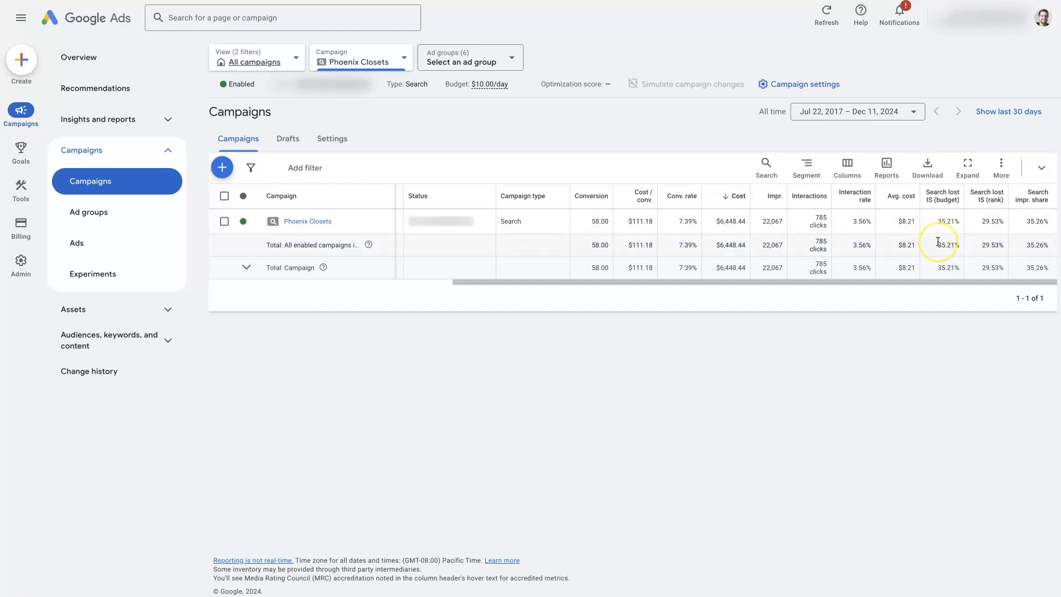
pyautogui.moveTo(860, 281); pyautogui.dragTo(605, 286)
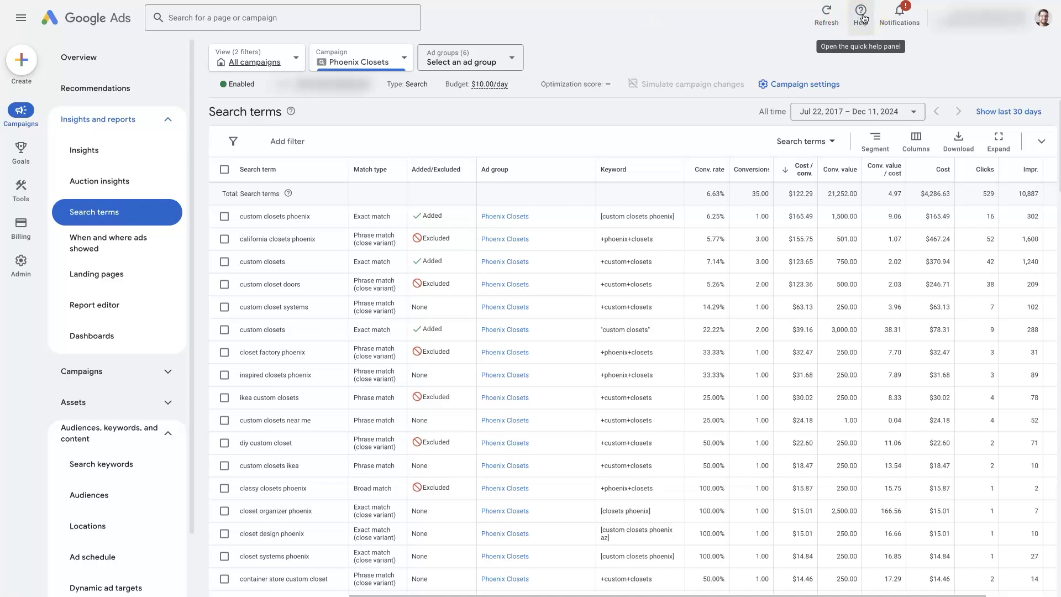
# - In Phoenix Closets campaign settings, inspect the Maximize conversions bidding and 40 mi Phoenix location, leaving both unchanged
pyautogui.click(700, 36)
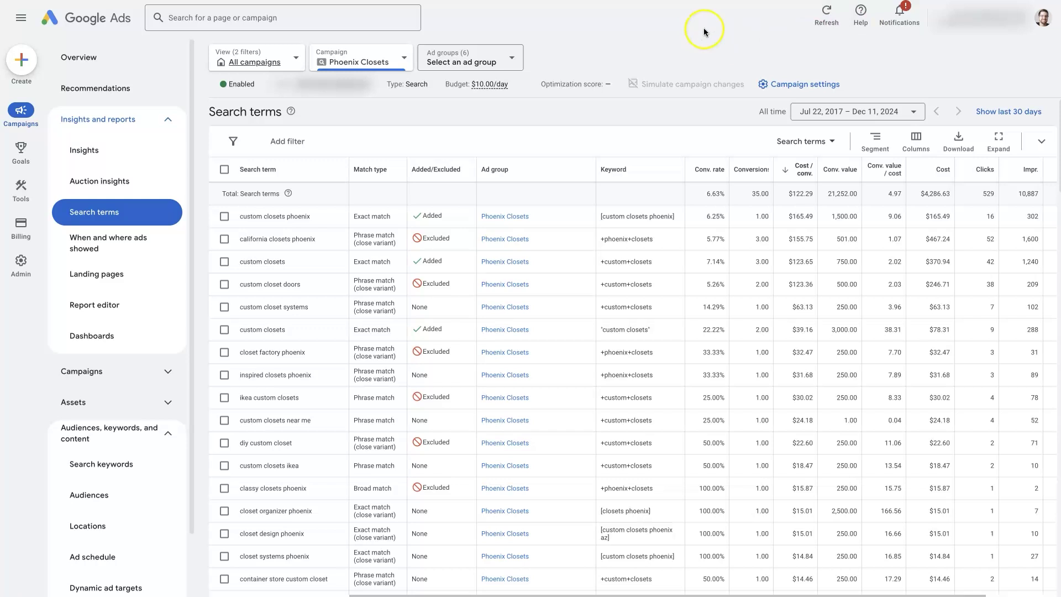
pyautogui.click(805, 87)
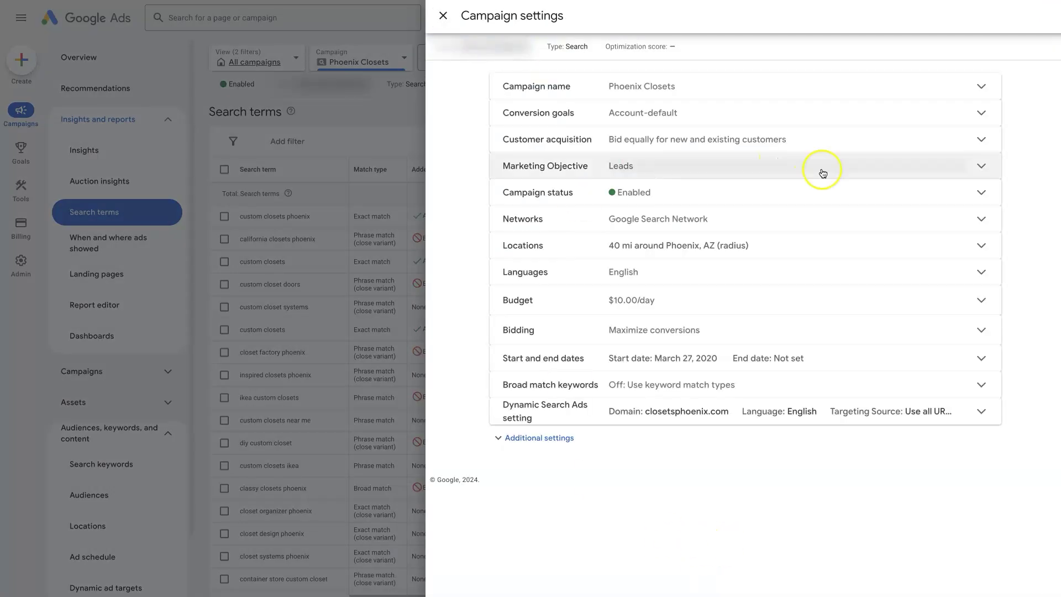
pyautogui.click(630, 331)
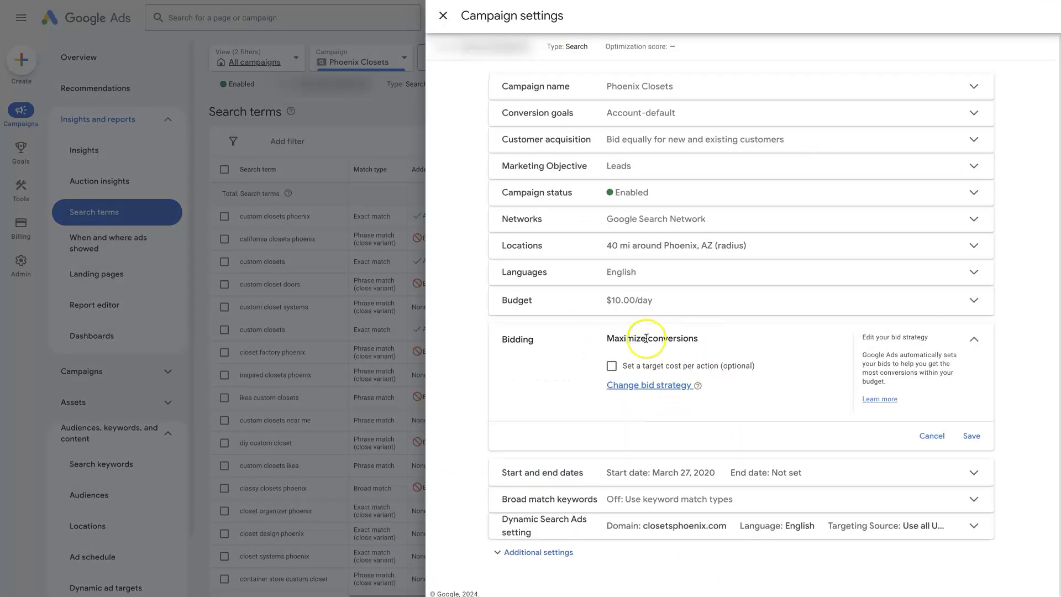
pyautogui.click(974, 343)
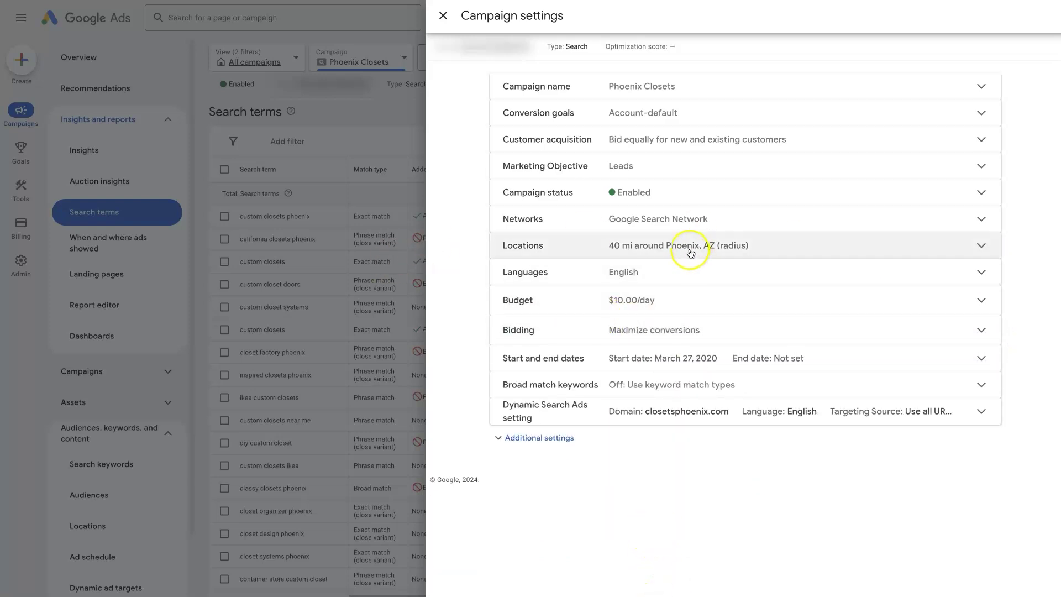
pyautogui.click(663, 245)
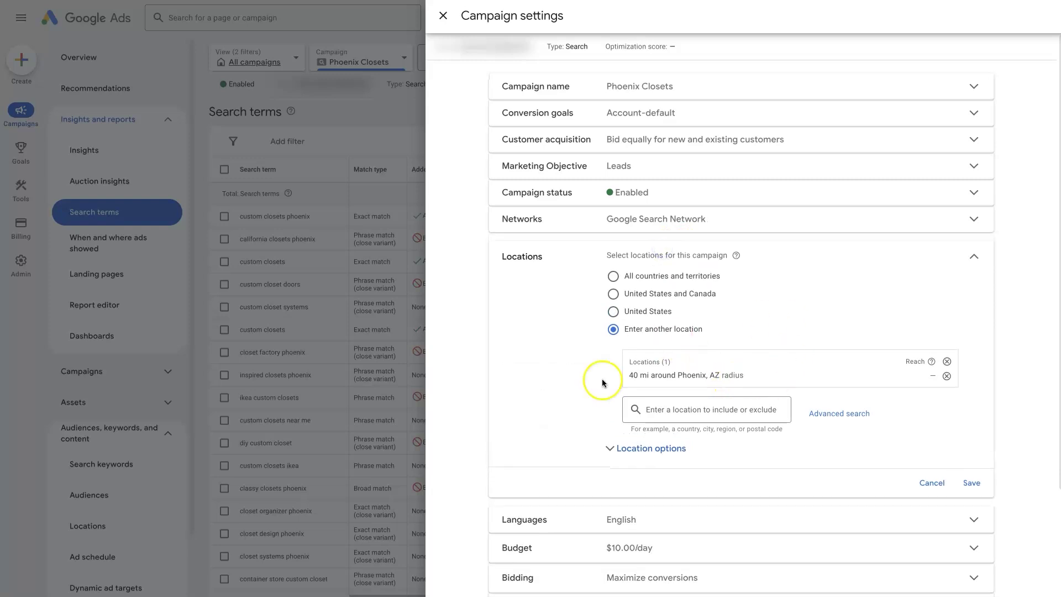
pyautogui.click(974, 256)
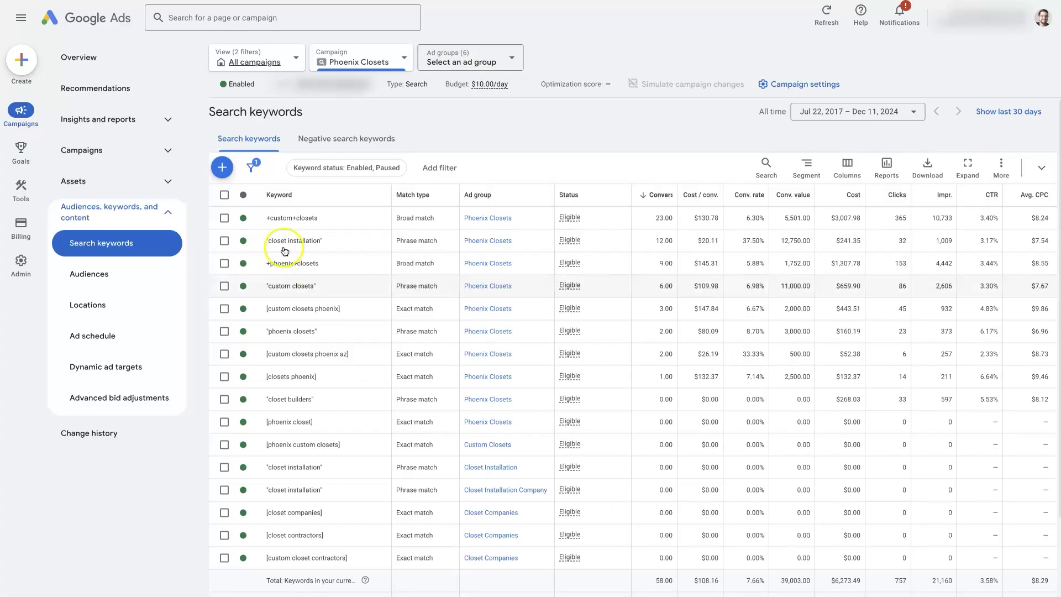
# - Highlight the [custom closets phoenix] keyword text, then clear the highlight
pyautogui.moveTo(268, 310); pyautogui.dragTo(338, 309)
pyautogui.click(573, 77)
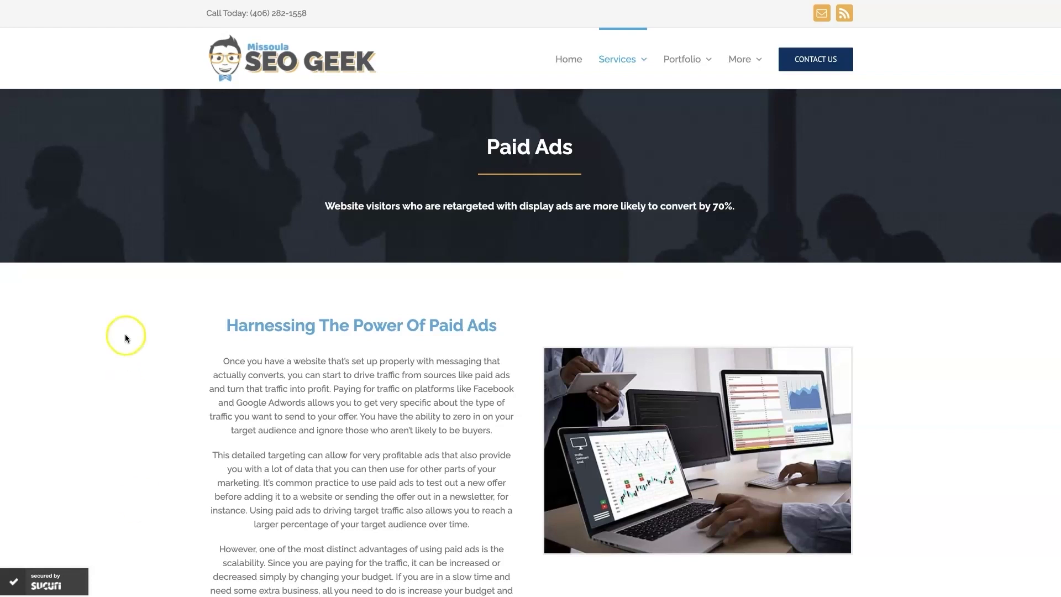
pyautogui.click(959, 373)
pyautogui.scroll(-18, 939, 412)
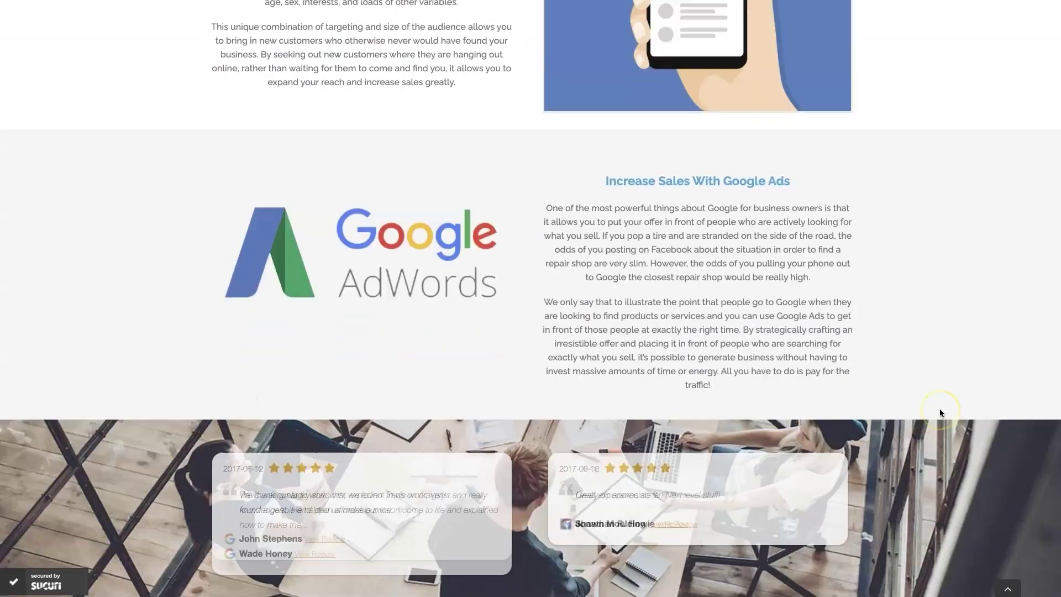
pyautogui.scroll(-2, 941, 411)
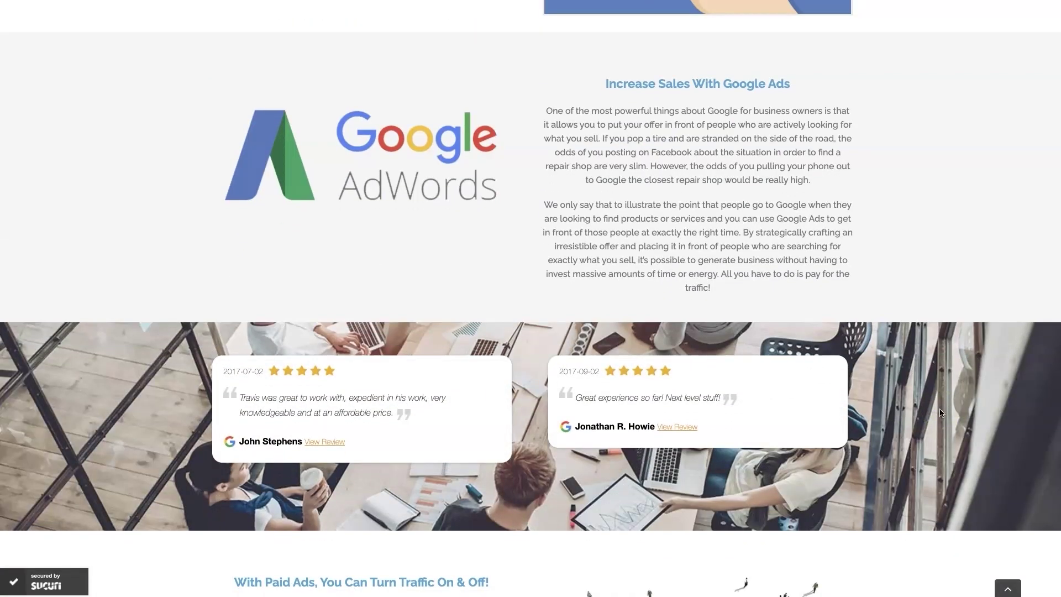
pyautogui.scroll(1, 941, 412)
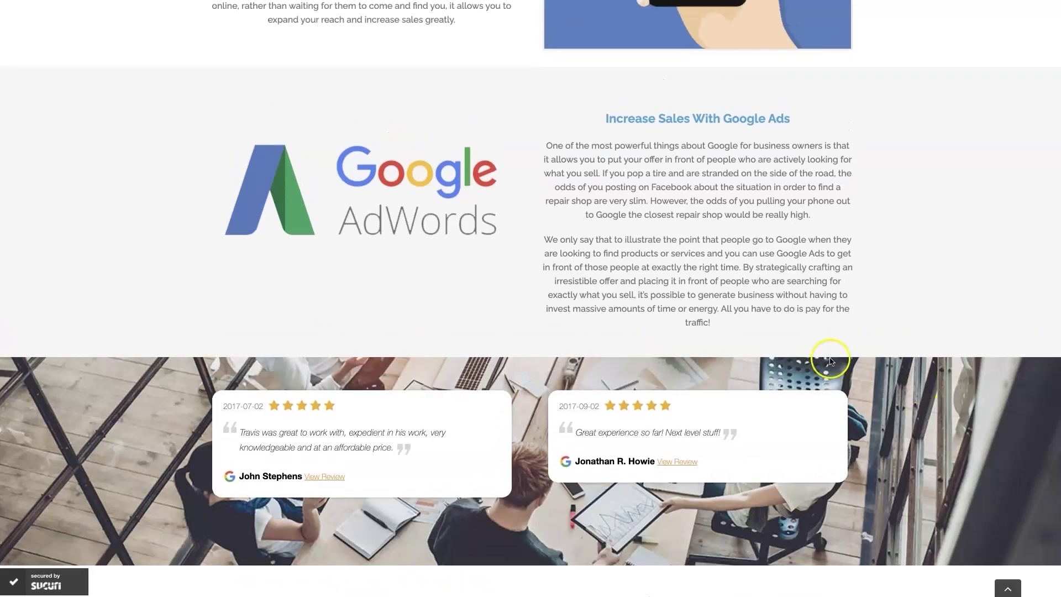